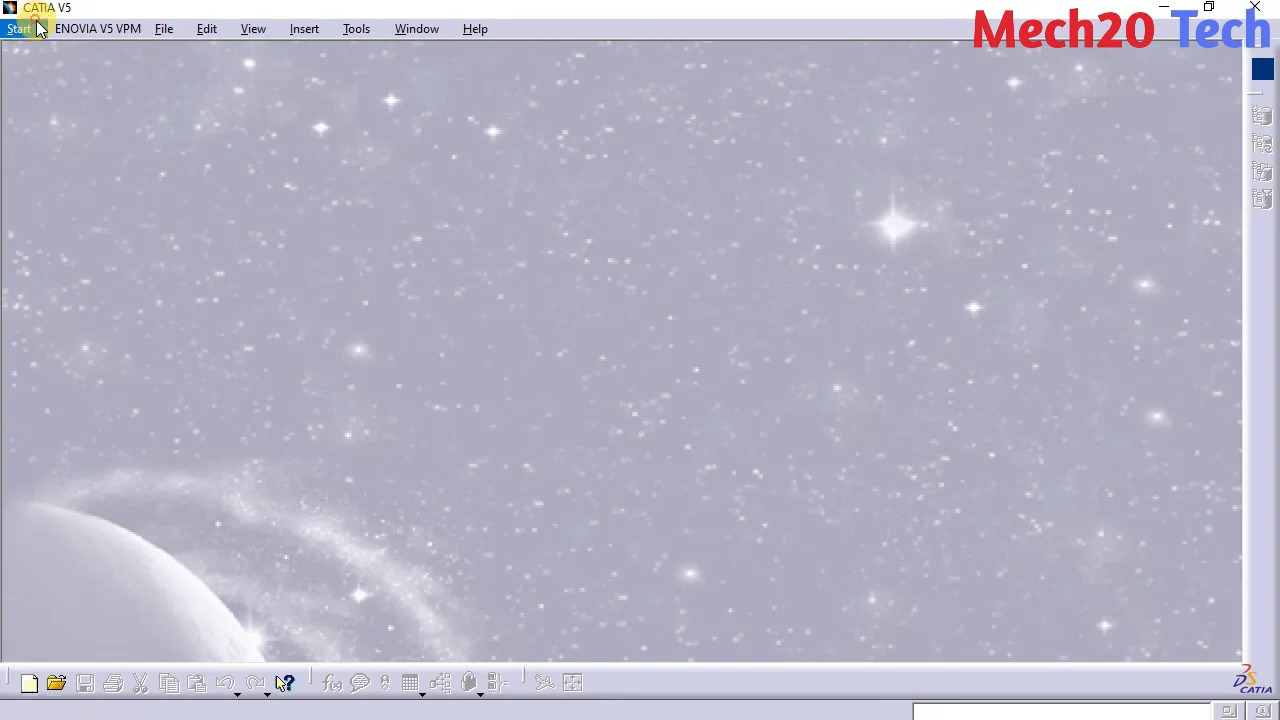
Step: Create a new part named spindle and open a sketch on its xy plane
mouse_move(229, 77)
left_click(362, 78)
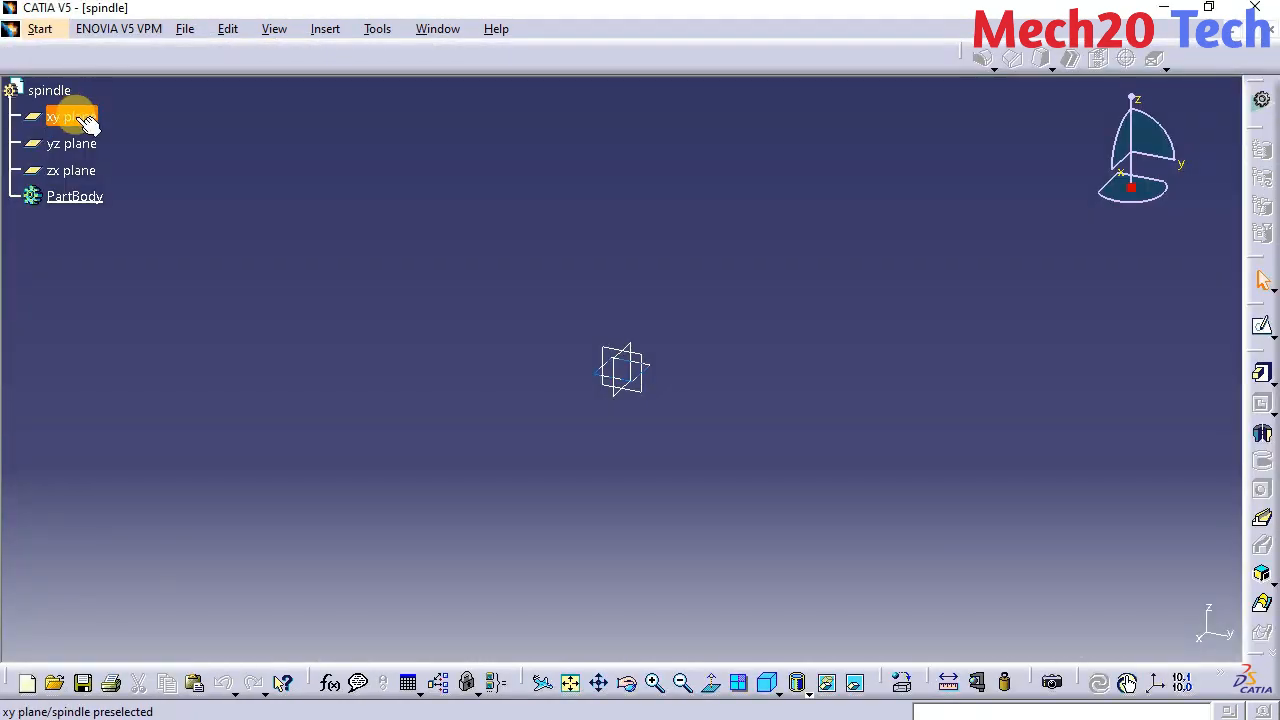
left_click(68, 116)
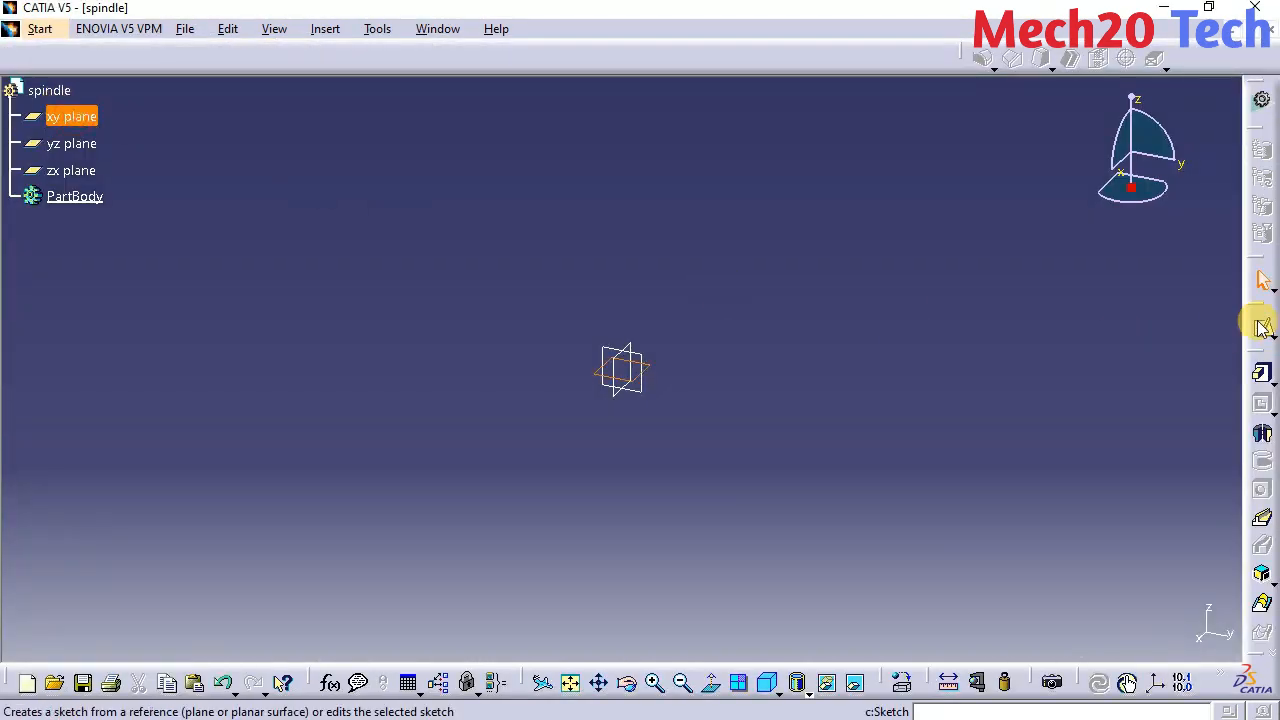
left_click(1262, 327)
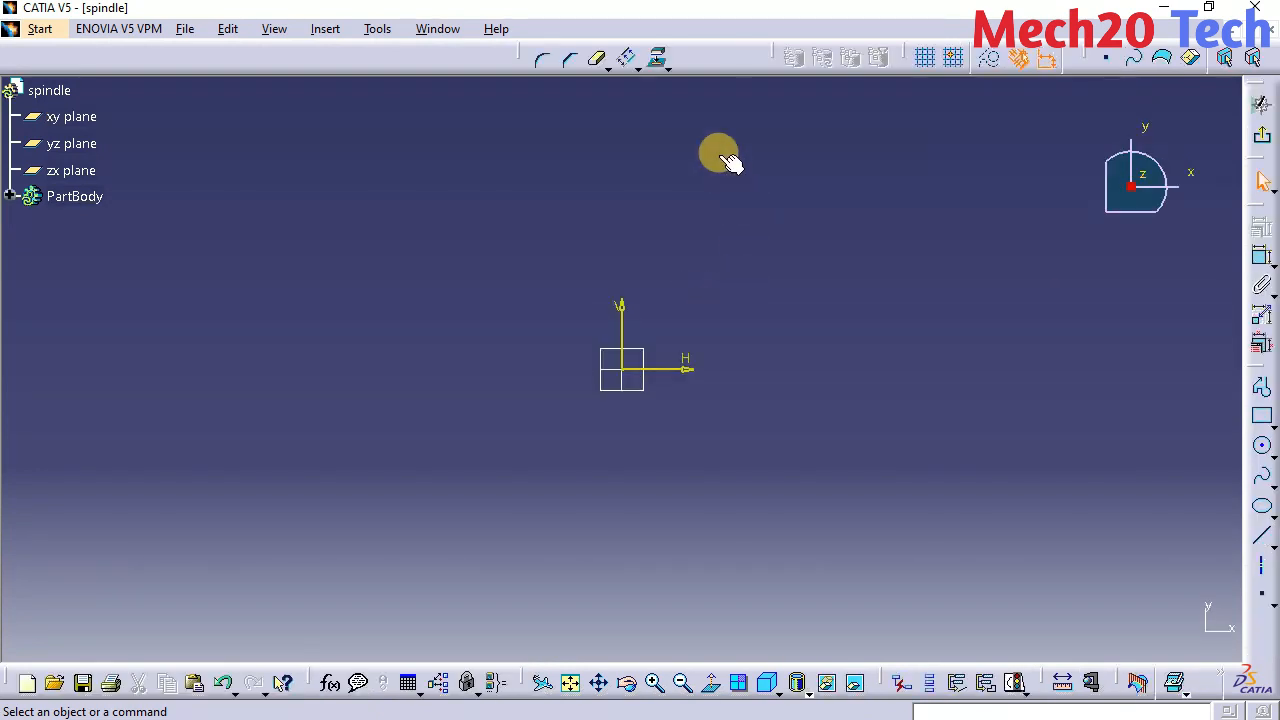
Step: Draw a circle about 108 mm in diameter centred on the sketch origin
left_click(1262, 446)
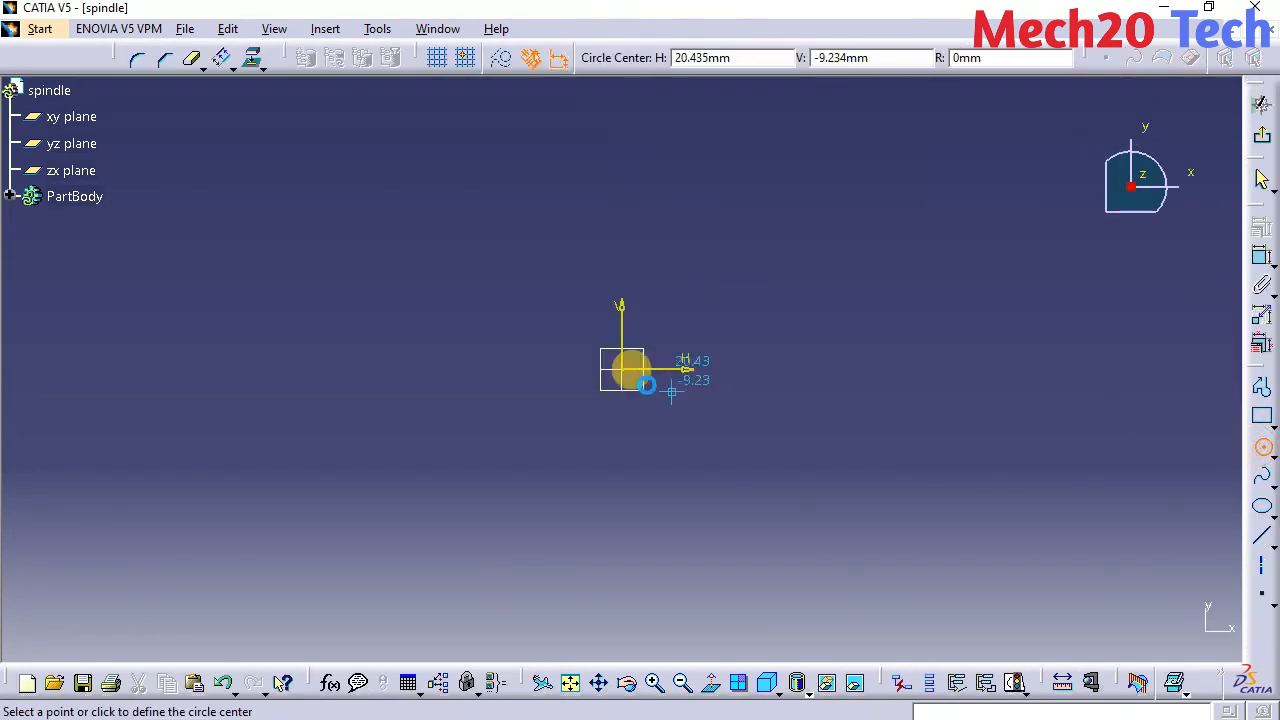
left_click(622, 369)
left_click(718, 279)
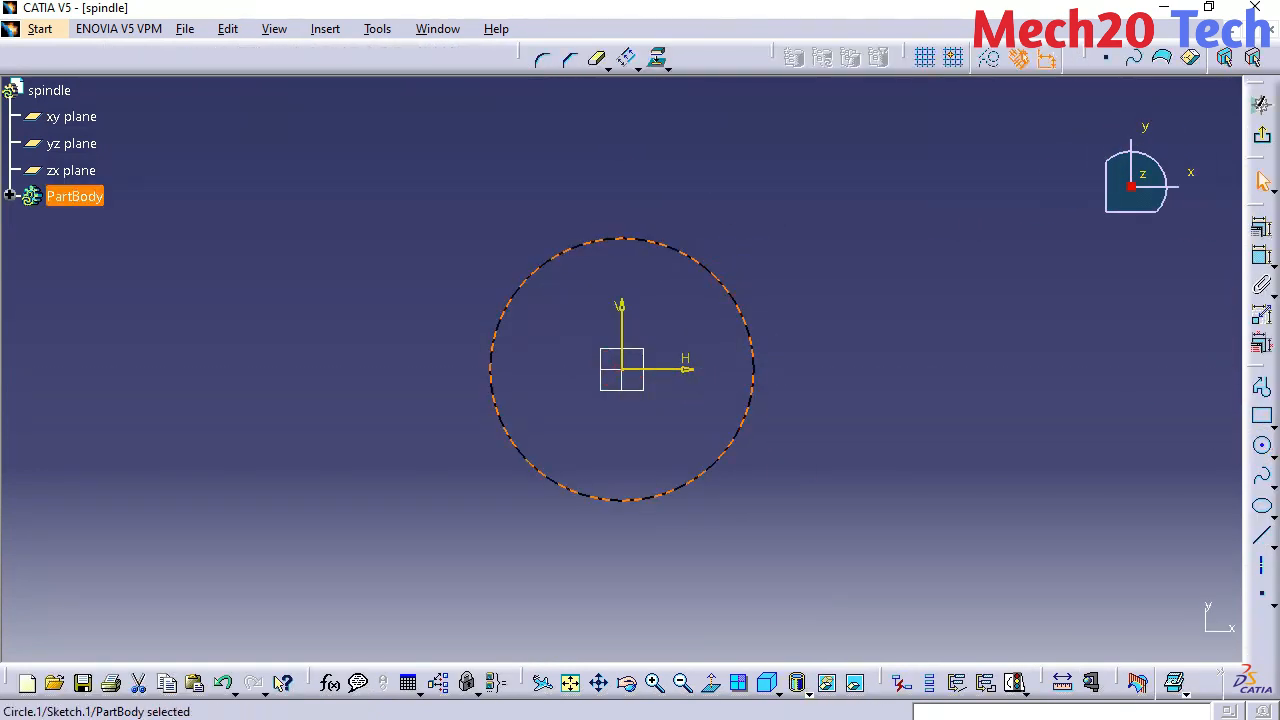
Step: Switch to the scre jack document in Word and examine the screw spindle drawing's dimensions, then return to CATIA
key("alt+Tab")
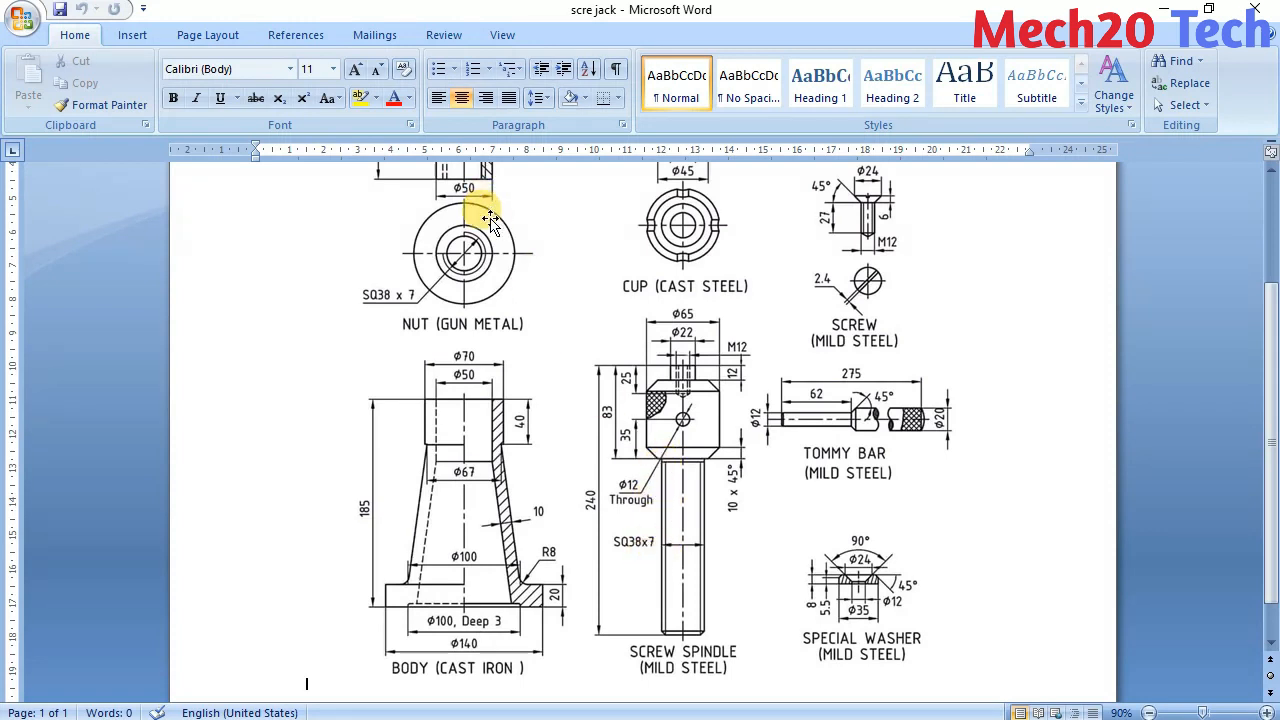
scroll(490, 220, "up", 2)
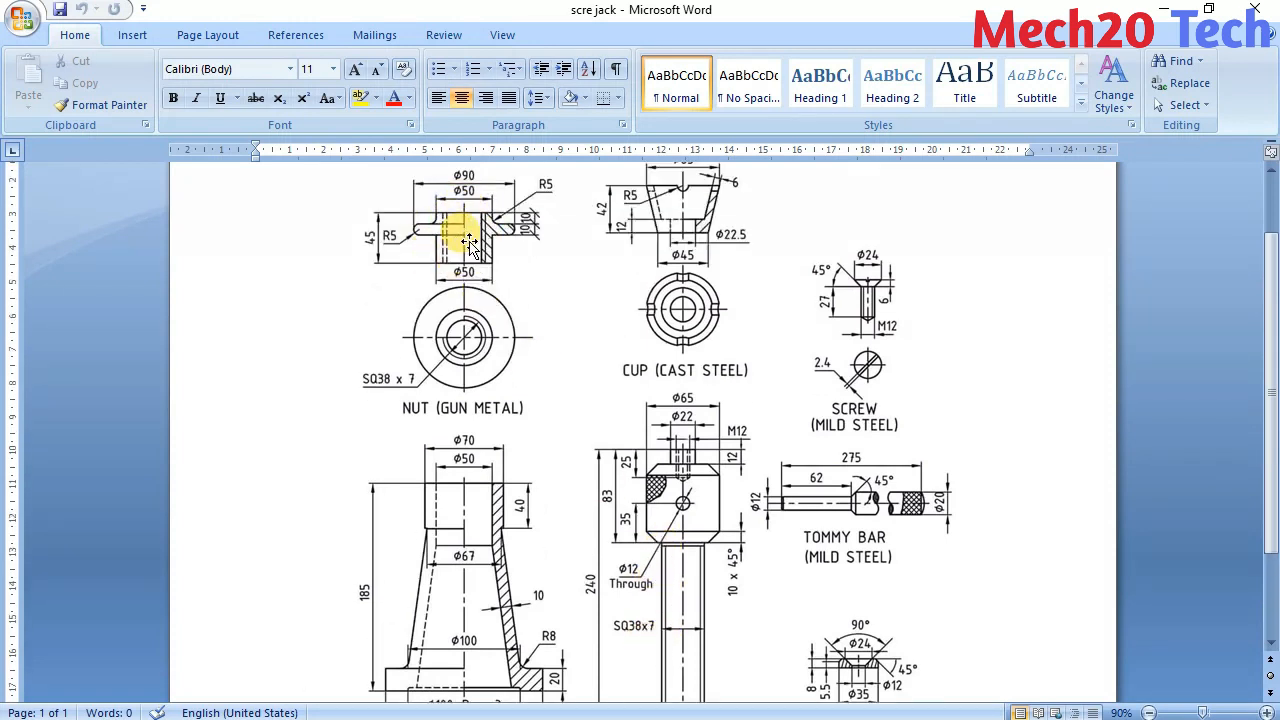
scroll(569, 266, "down", 3)
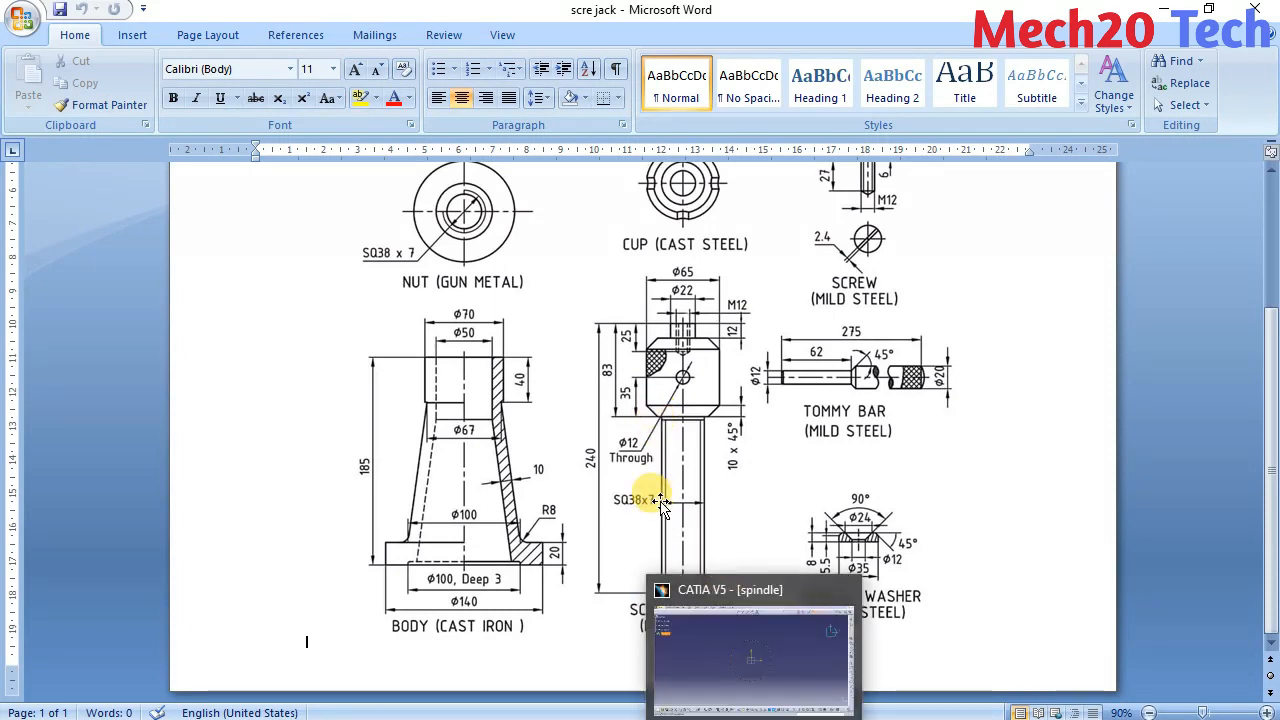
left_click(489, 708)
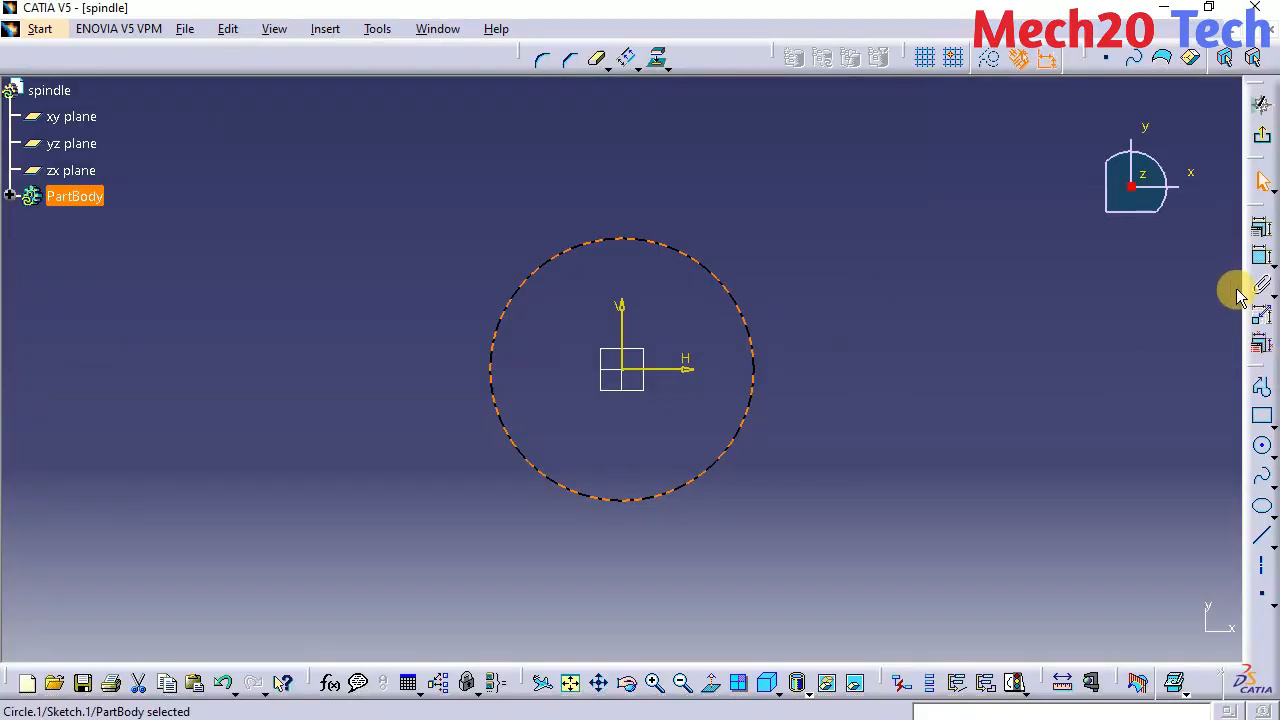
Step: Dimension the circle's diameter as 38 mm and exit the sketch
left_click(1260, 252)
left_click(805, 209)
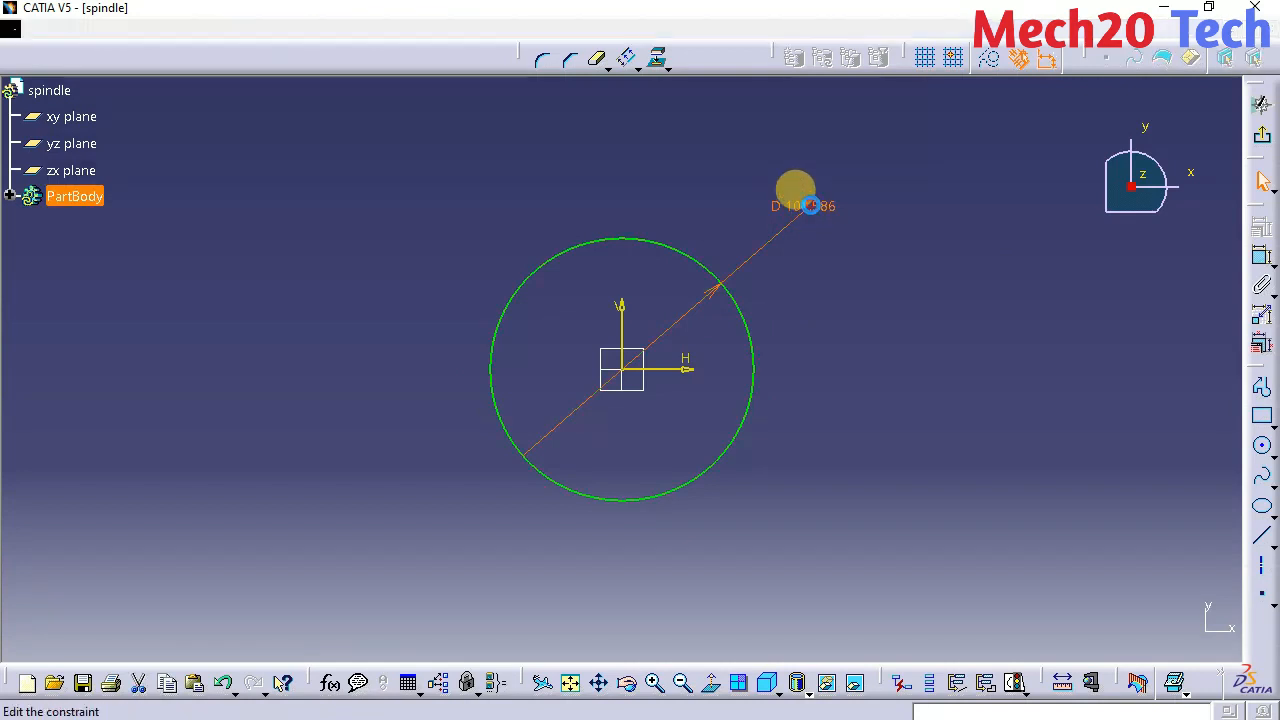
double_click(810, 205)
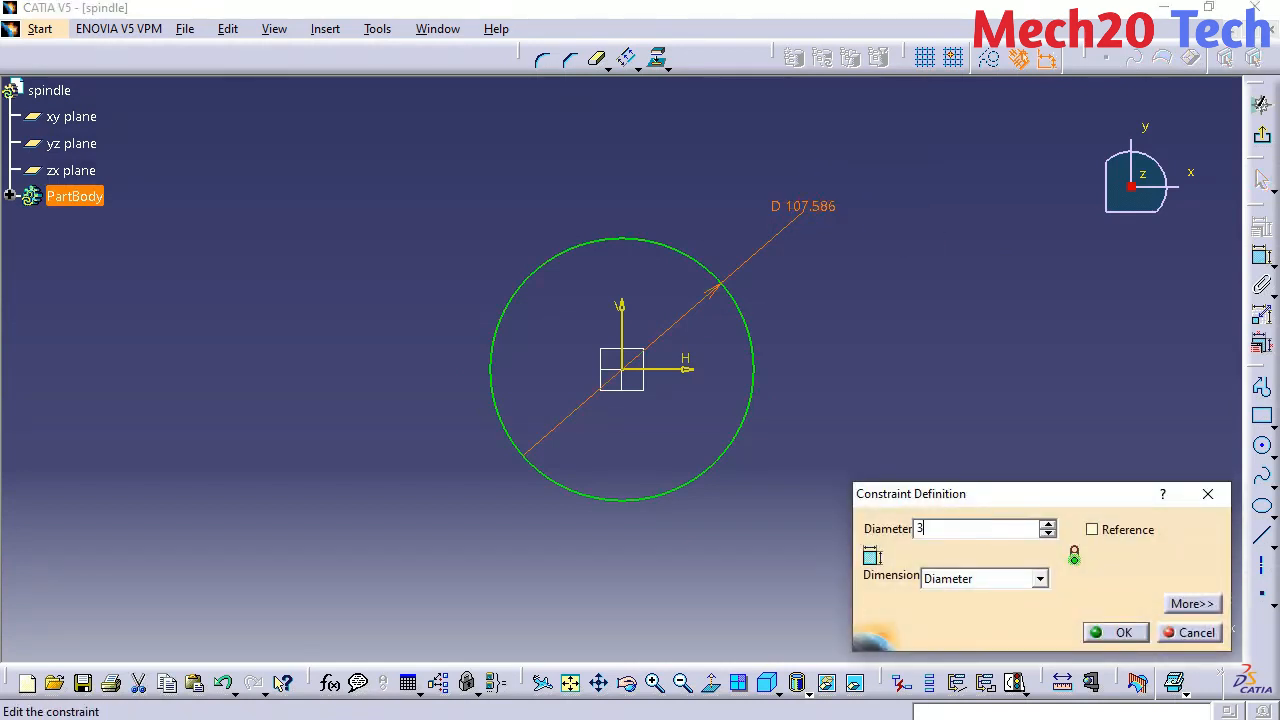
left_click(1120, 632)
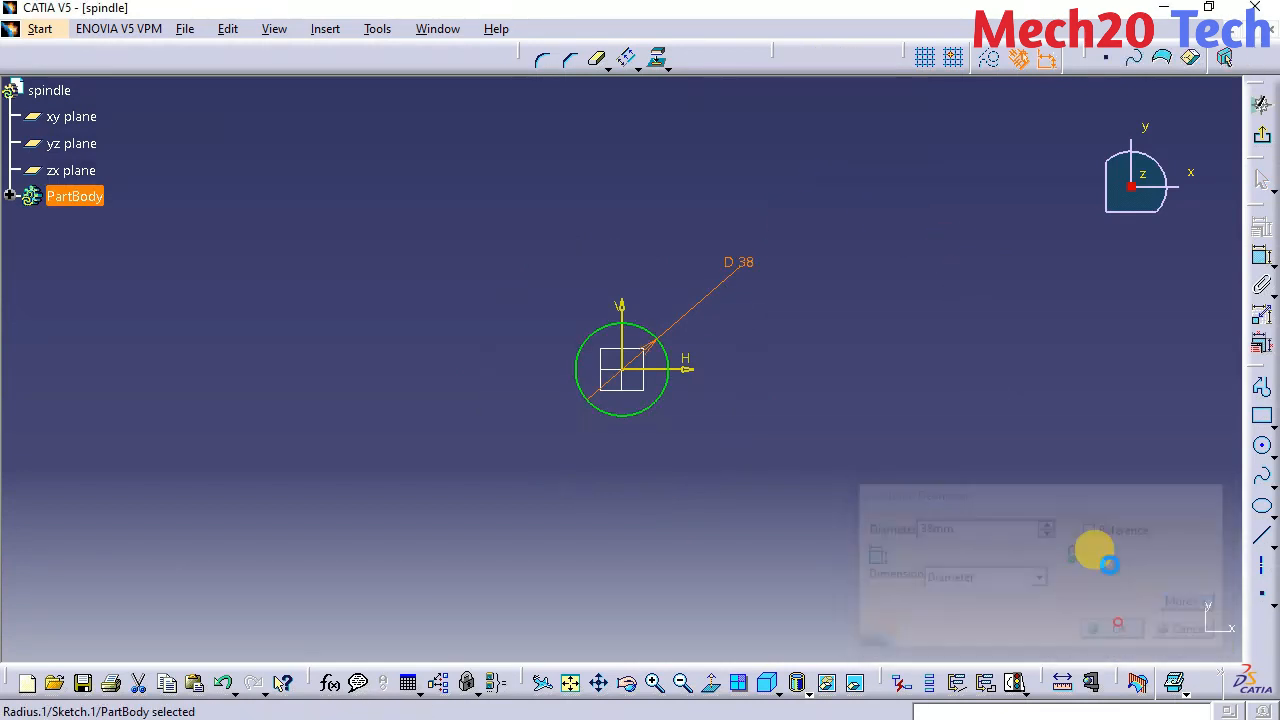
left_click(1266, 138)
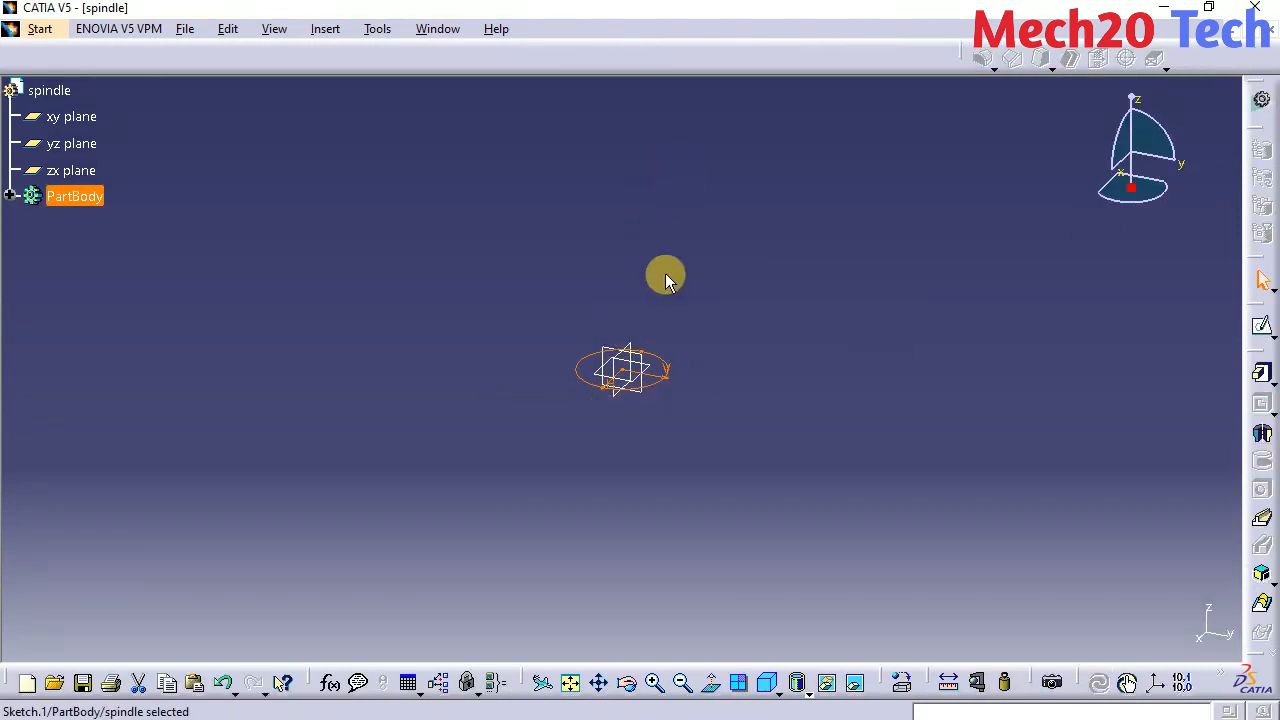
Step: Extrude the 38 mm circle with a Pad 157 mm long to form the spindle shaft
middle_click_drag(660, 273, 646, 390)
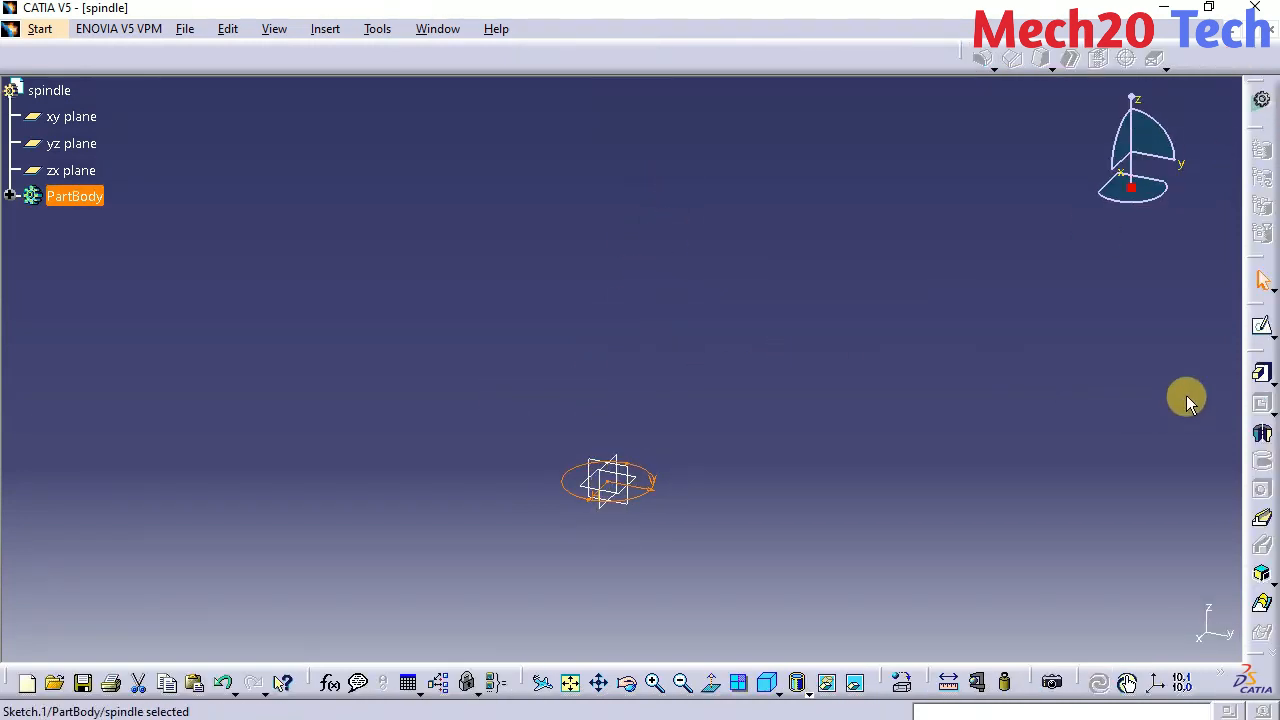
left_click(1262, 375)
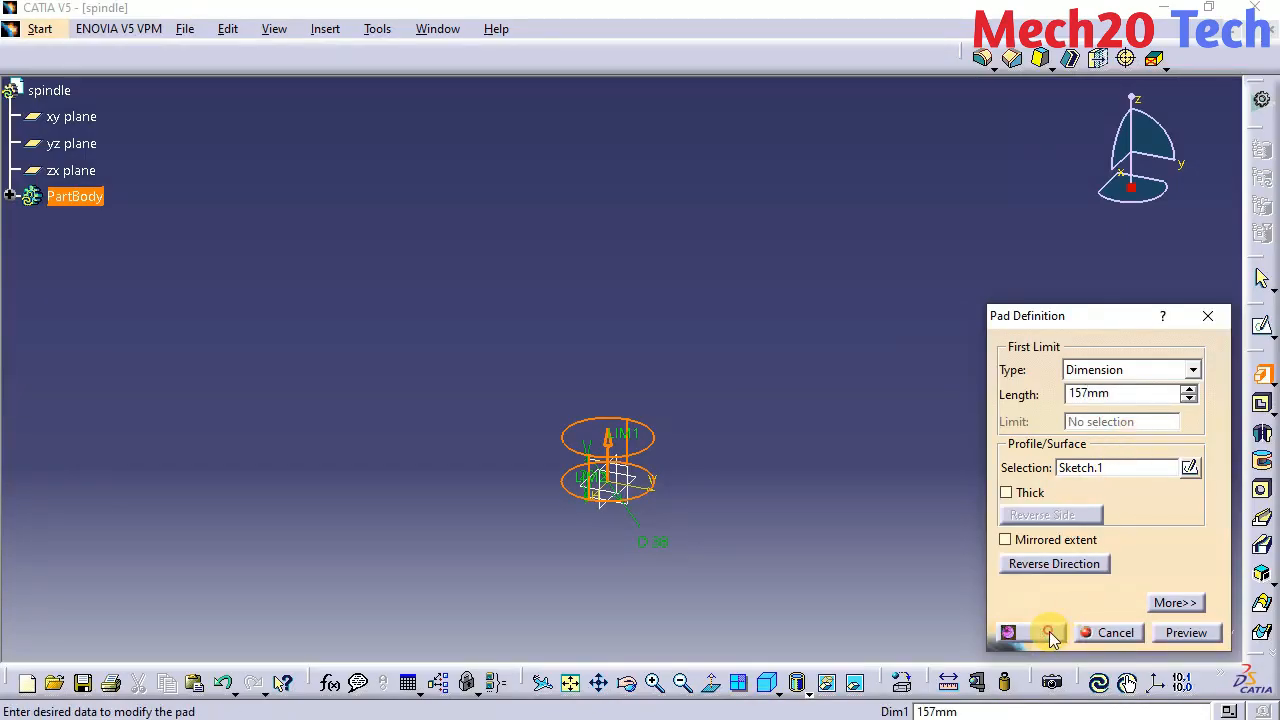
left_click(1048, 632)
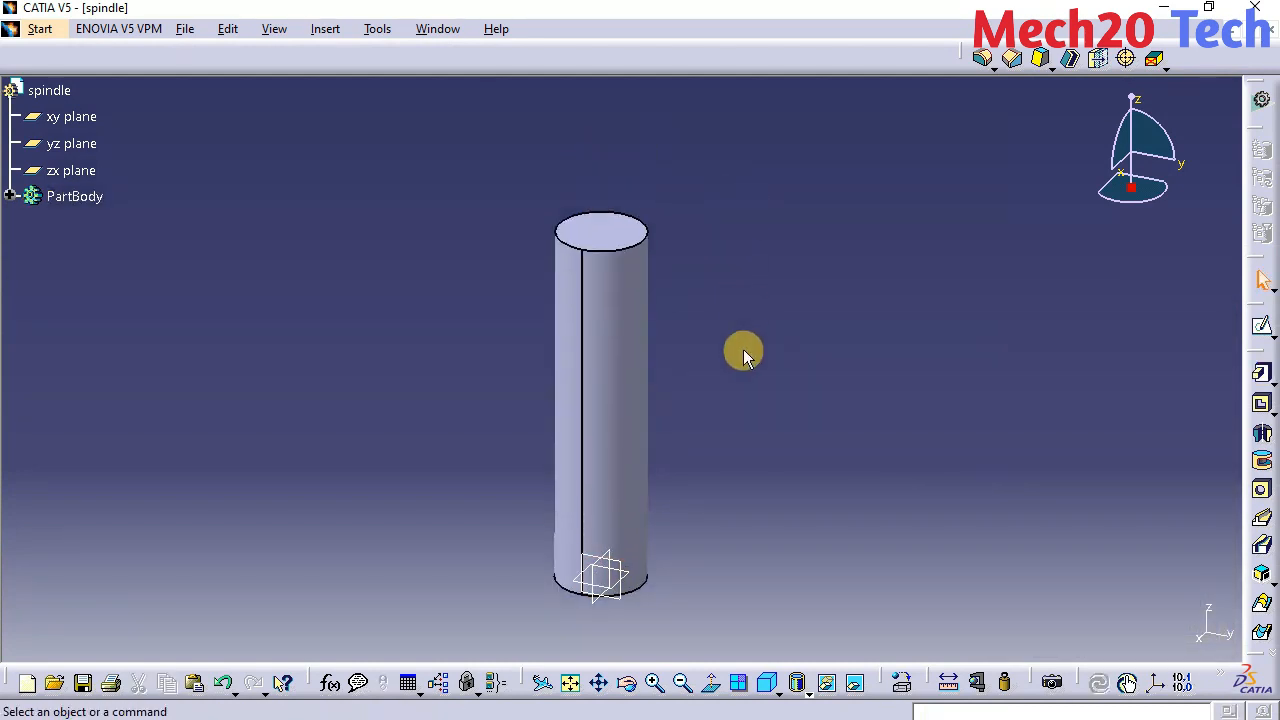
Step: Sketch a circle about 68 mm in diameter on the shaft's top face, centred on the origin
left_click(612, 232)
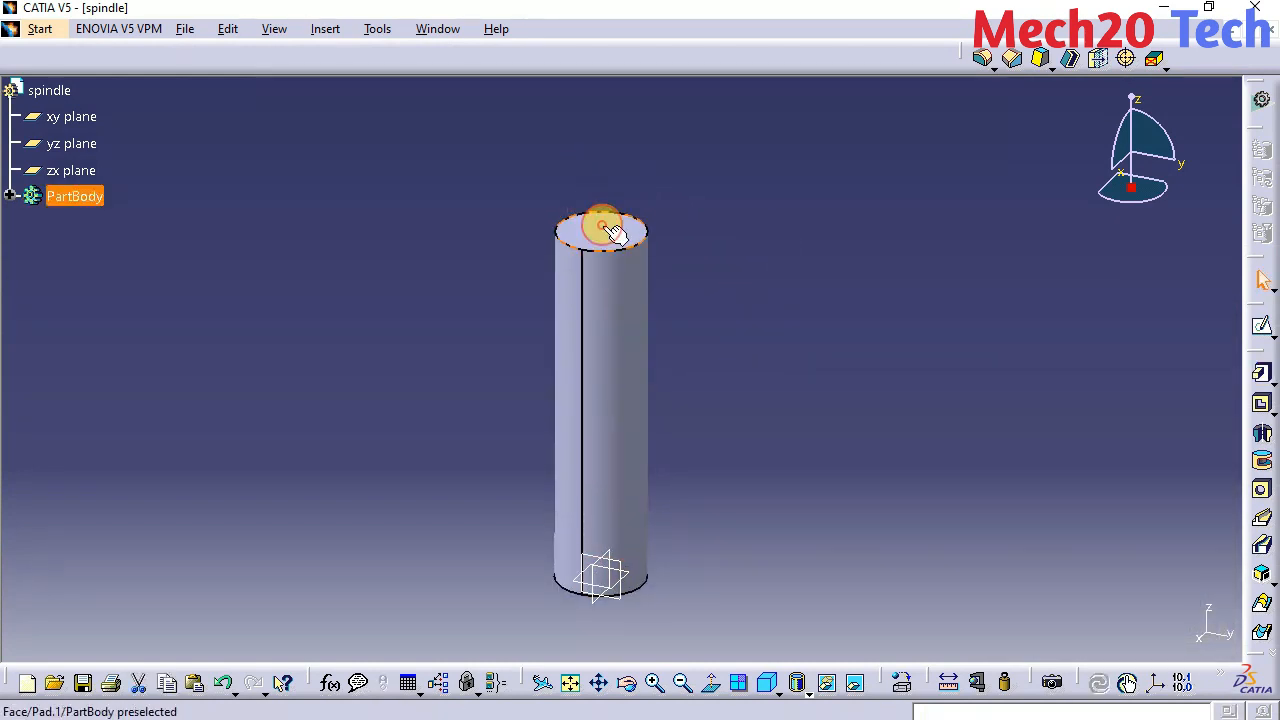
left_click(1262, 330)
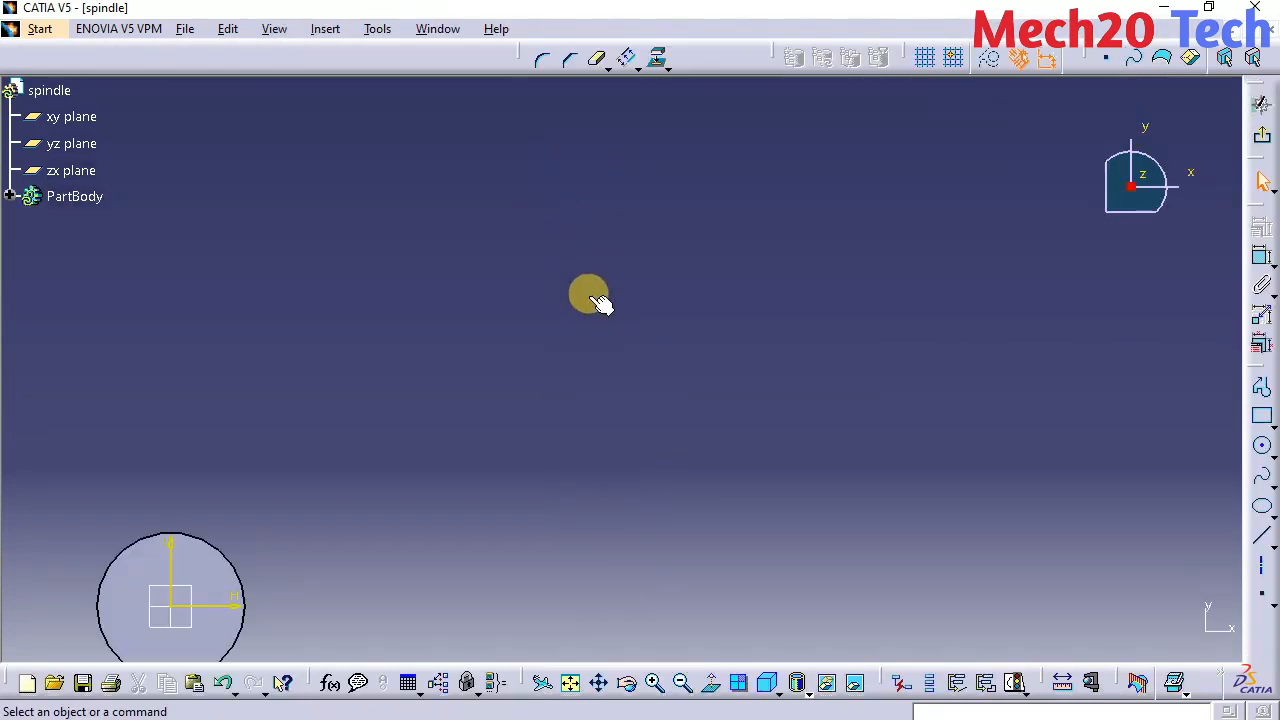
mouse_move(395, 456)
middle_mouse_down()
mouse_move(791, 243)
mouse_move(700, 257)
middle_mouse_up()
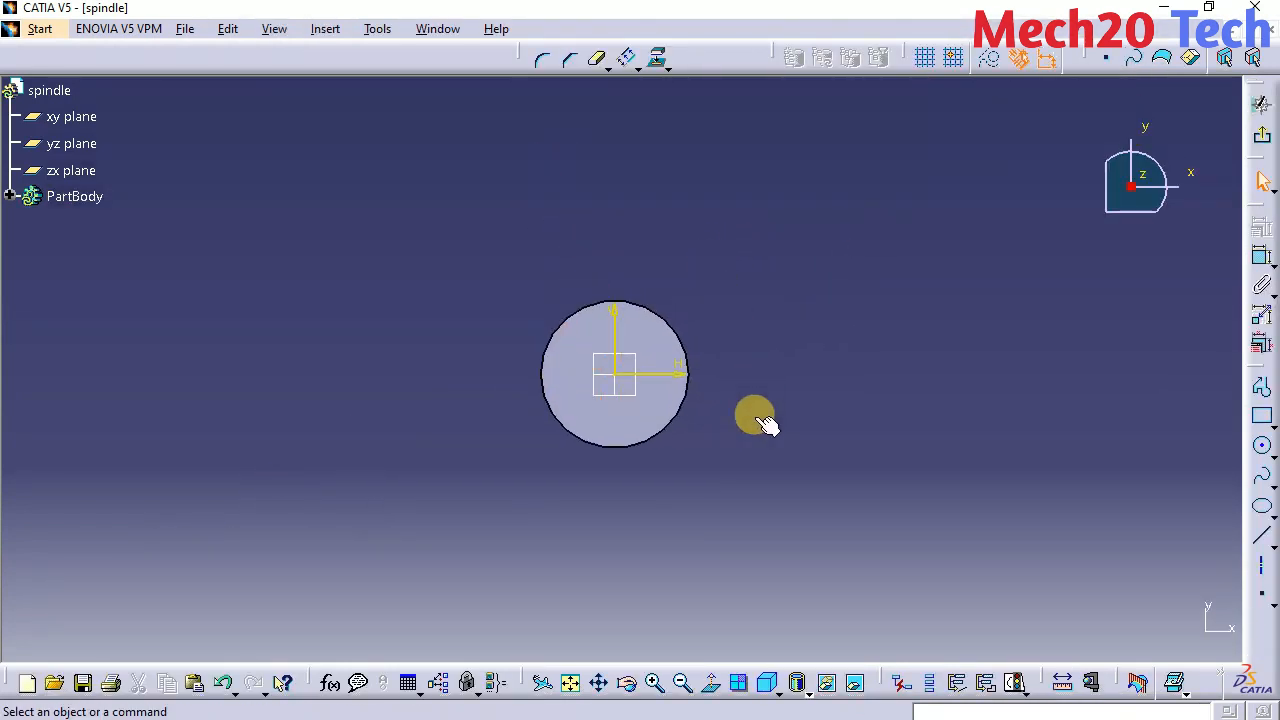
left_click(1260, 450)
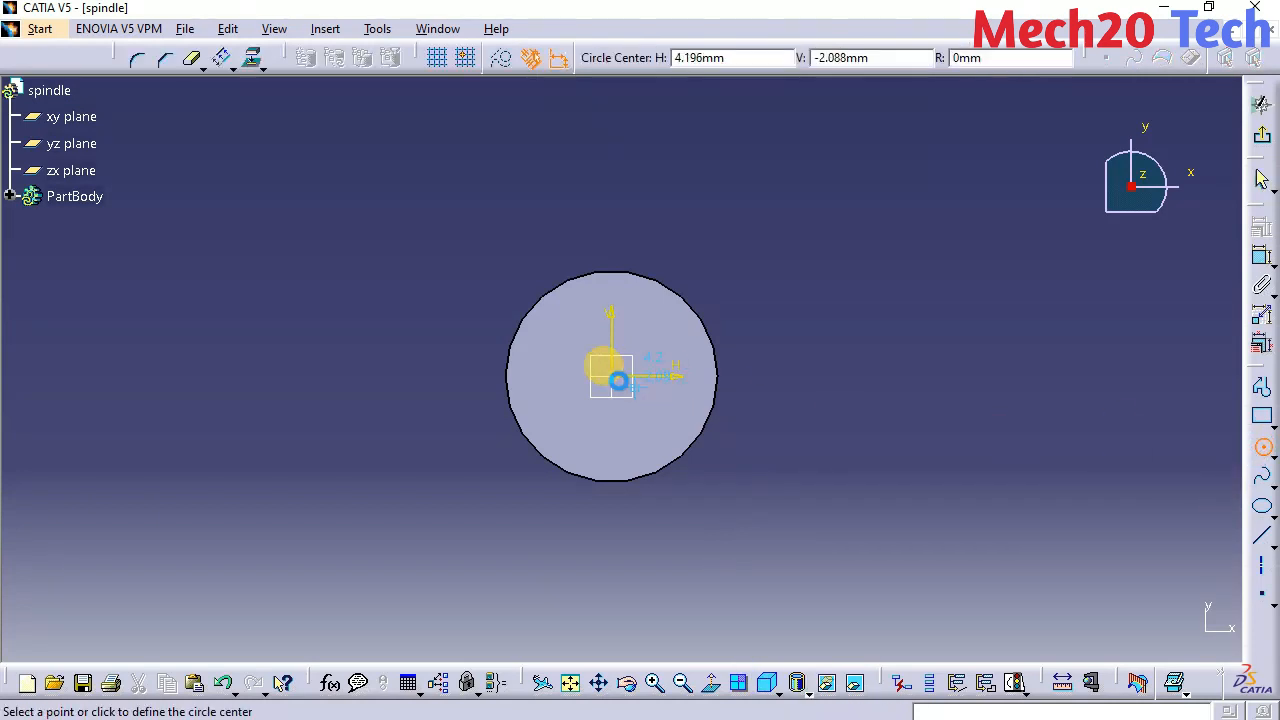
left_click(760, 257)
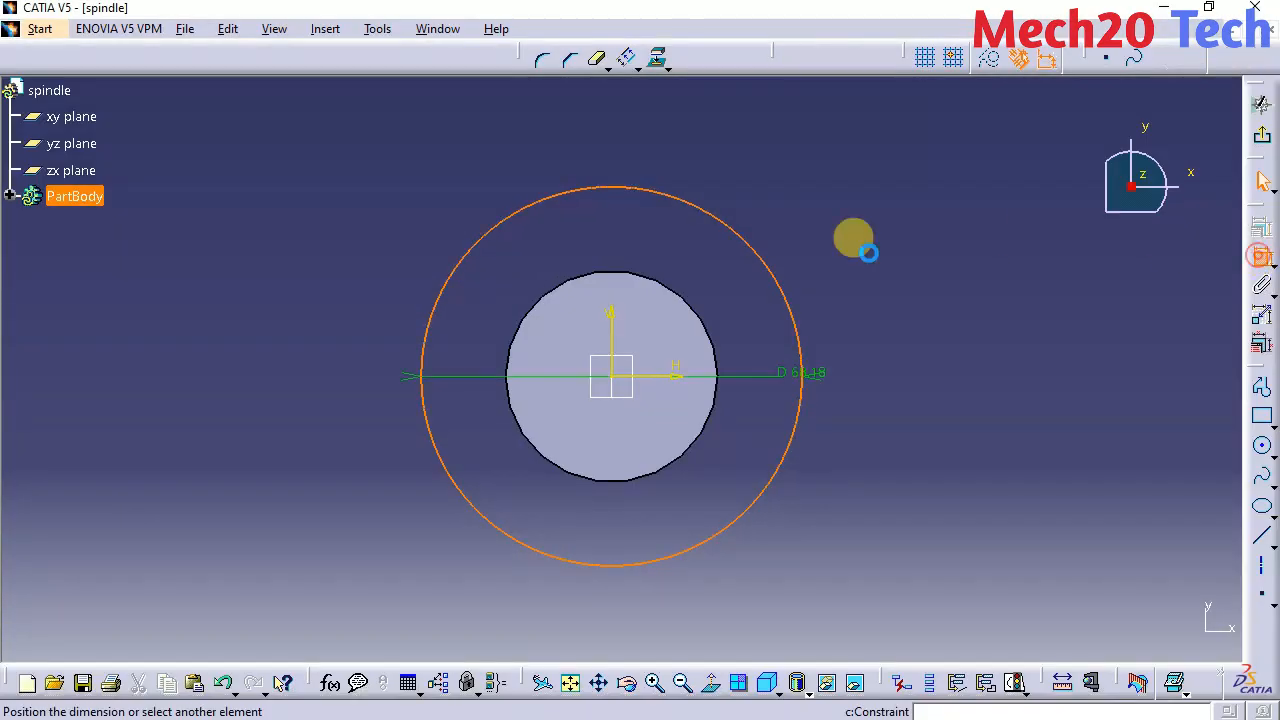
Step: Dimension the new circle on the shaft's top face to a 65 mm diameter and exit the sketch
left_click(834, 214)
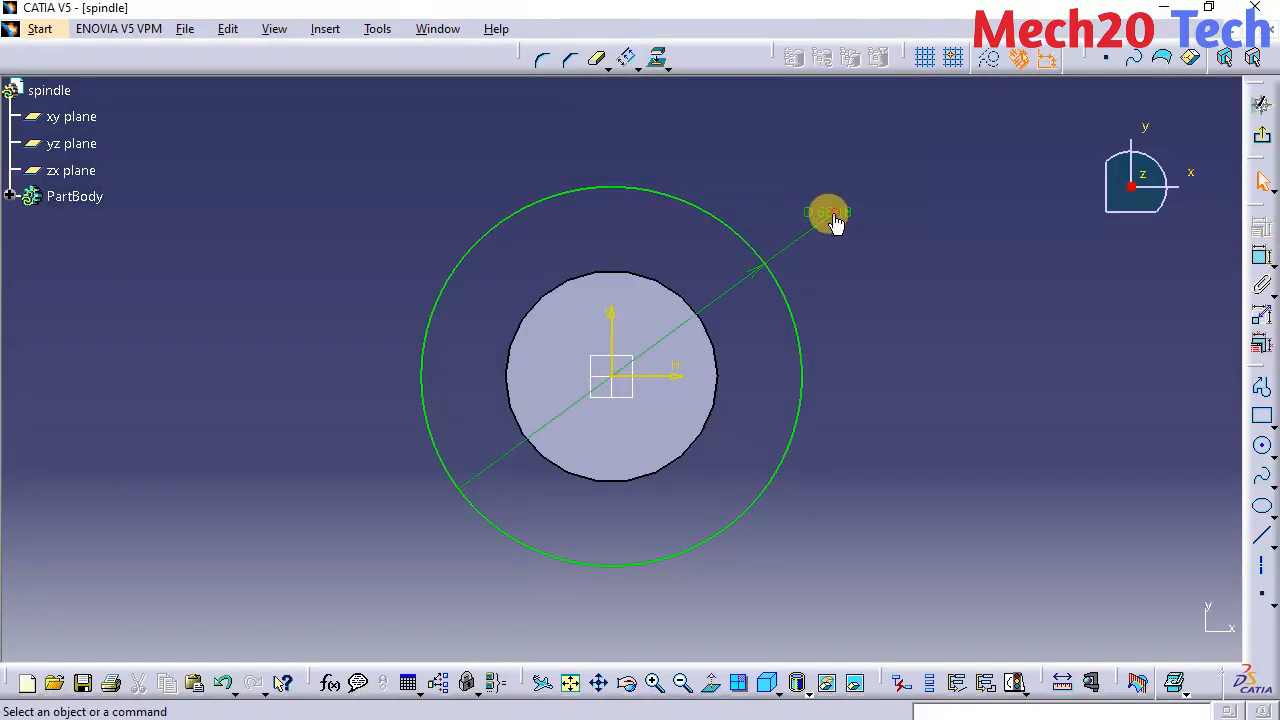
double_click(828, 212)
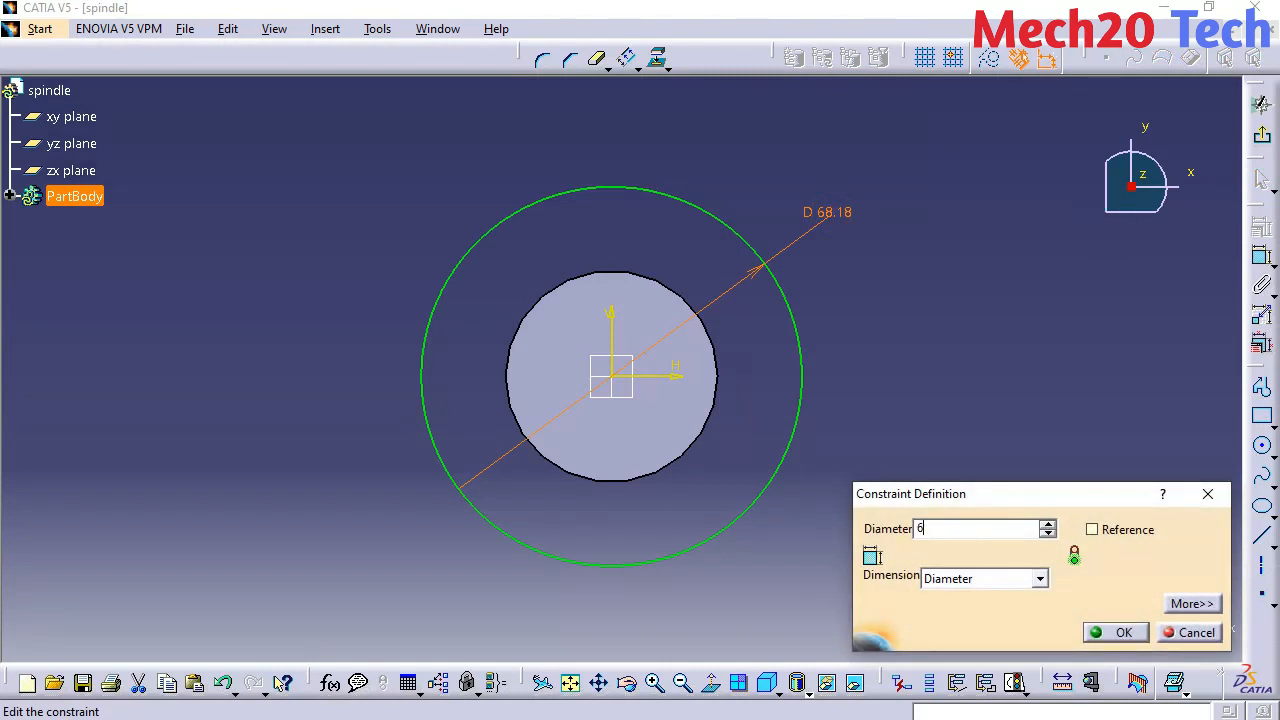
left_click(1122, 632)
left_click(1261, 104)
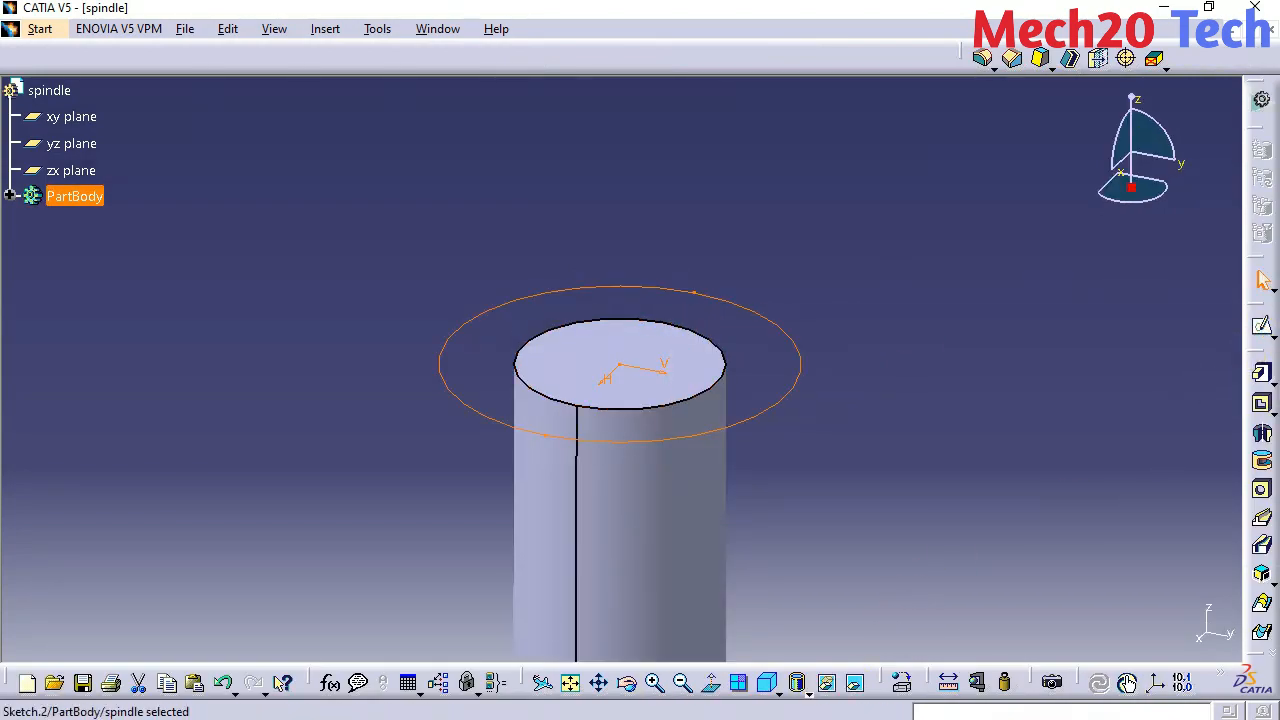
Step: Check the head's length in the reference drawing and extrude the 65 mm circle upward with a Pad to form the spindle head
key("alt+Tab")
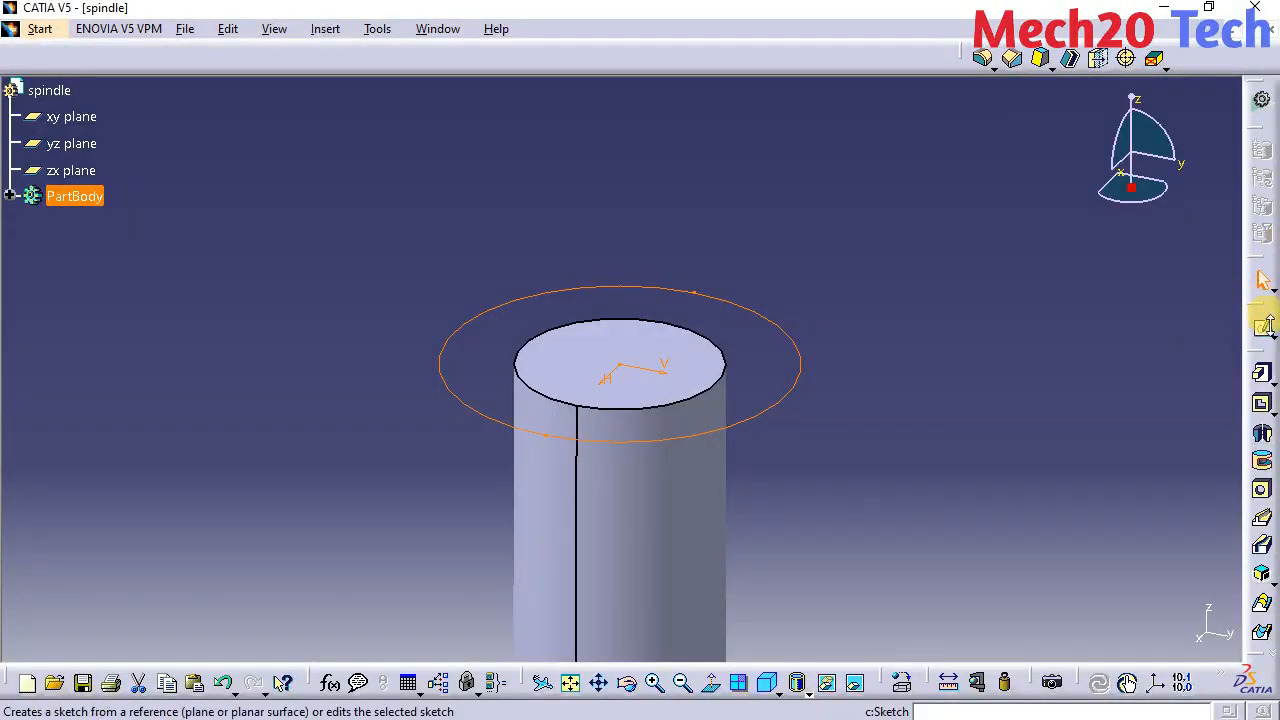
left_click(1264, 378)
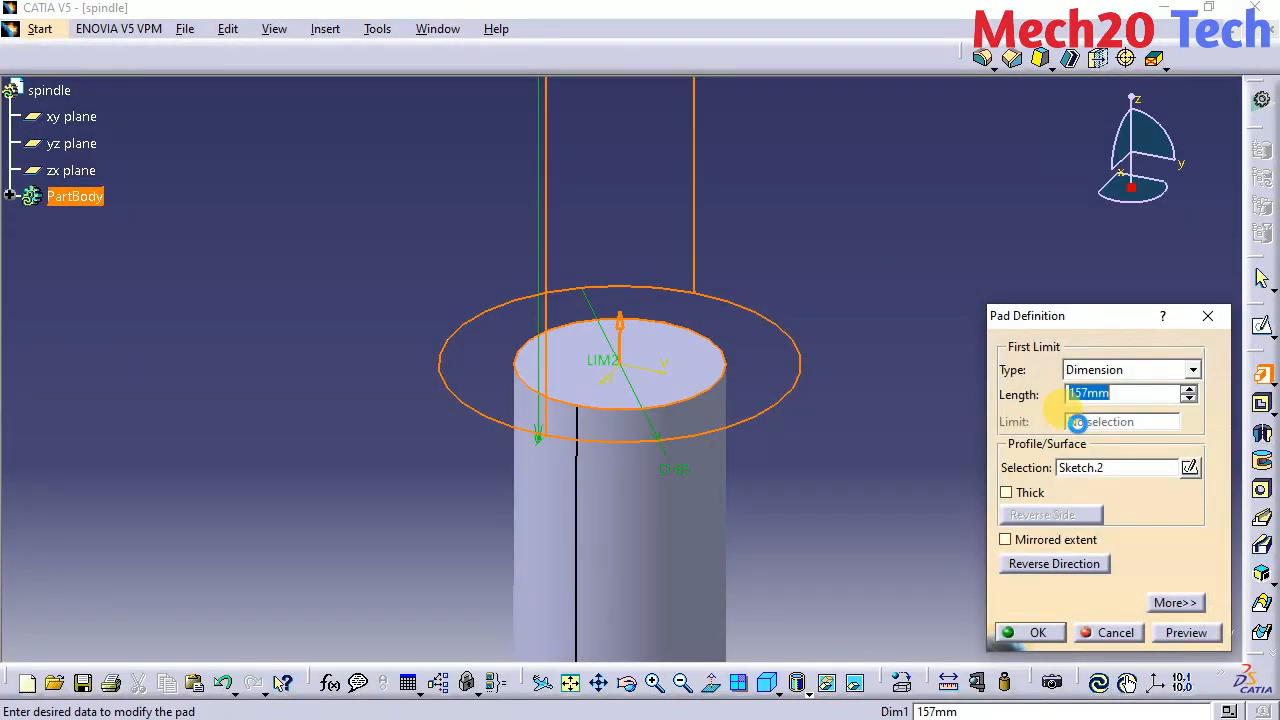
left_click(1038, 633)
middle_click_drag(886, 186, 740, 351)
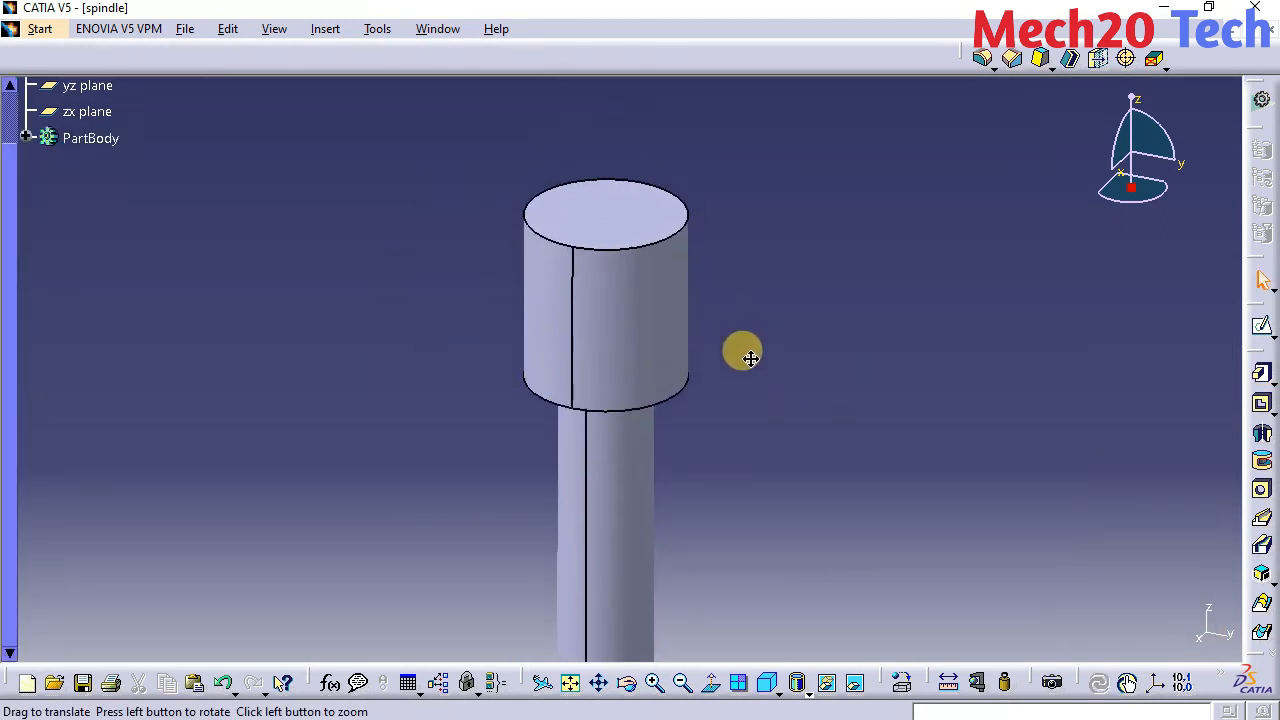
Step: Sketch a circle about 24 mm in diameter on the spindle head's top face, centred on the origin
left_click(595, 200)
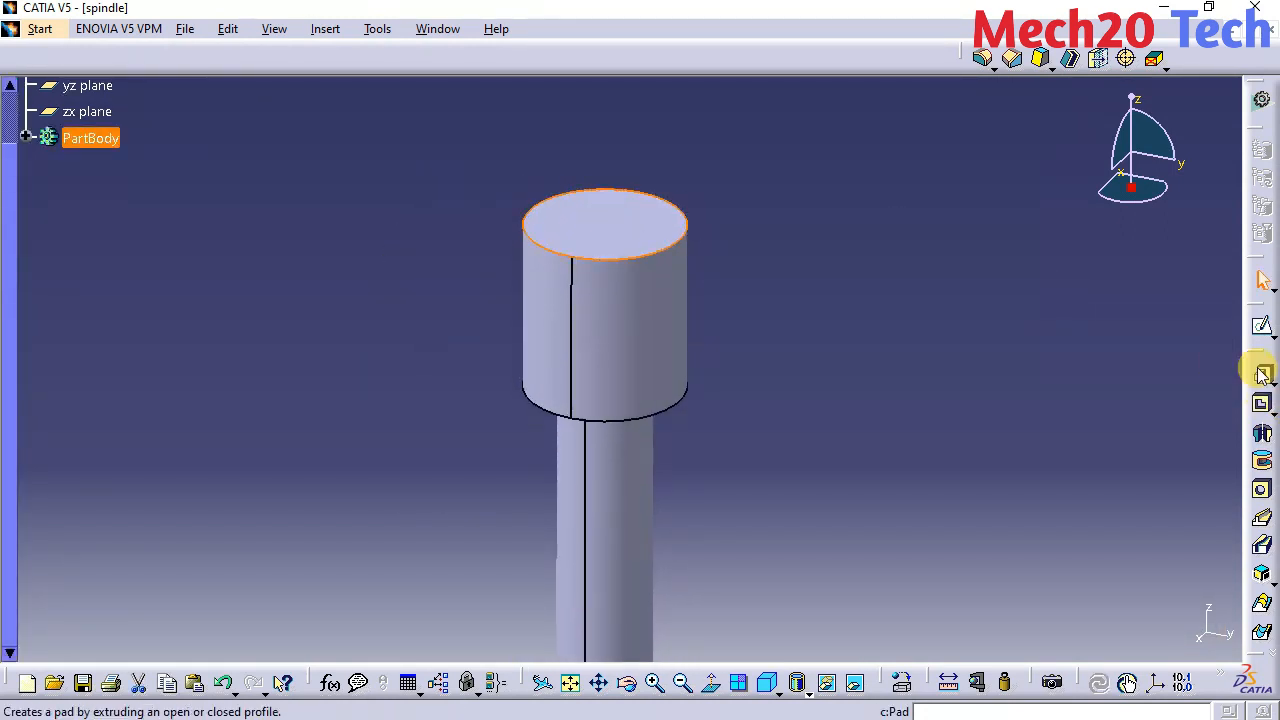
left_click(1262, 326)
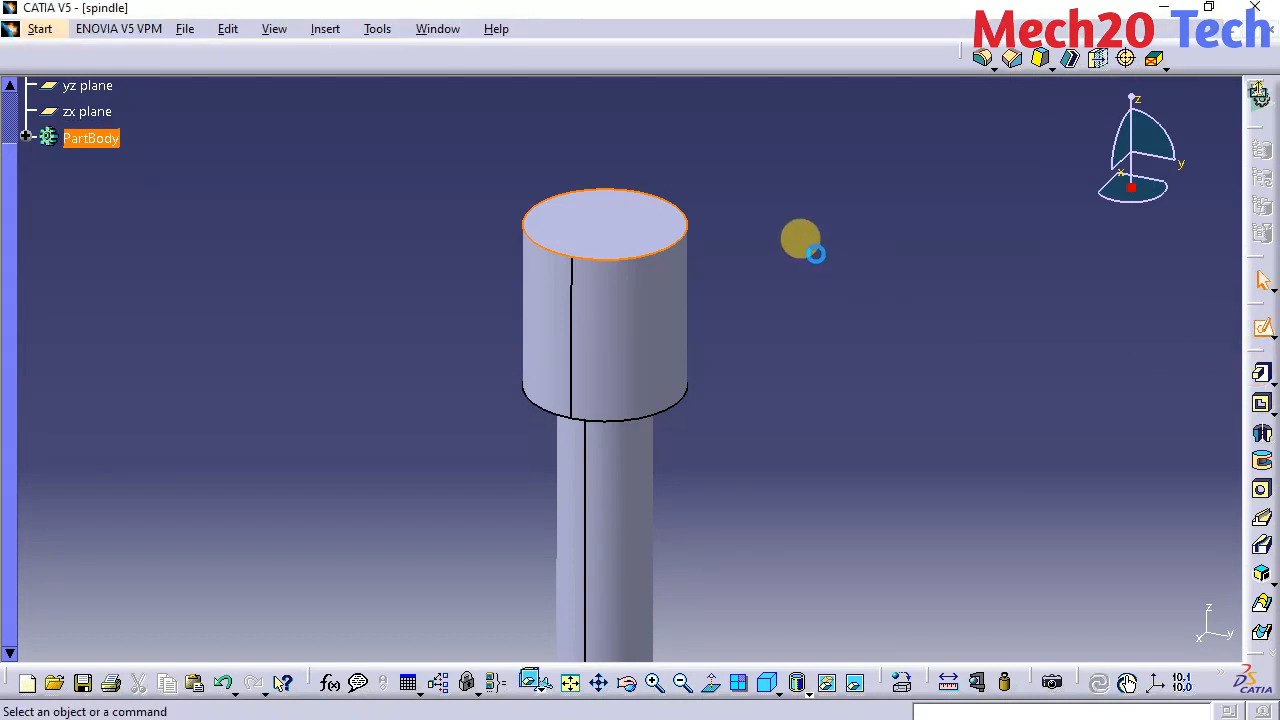
left_click(1262, 450)
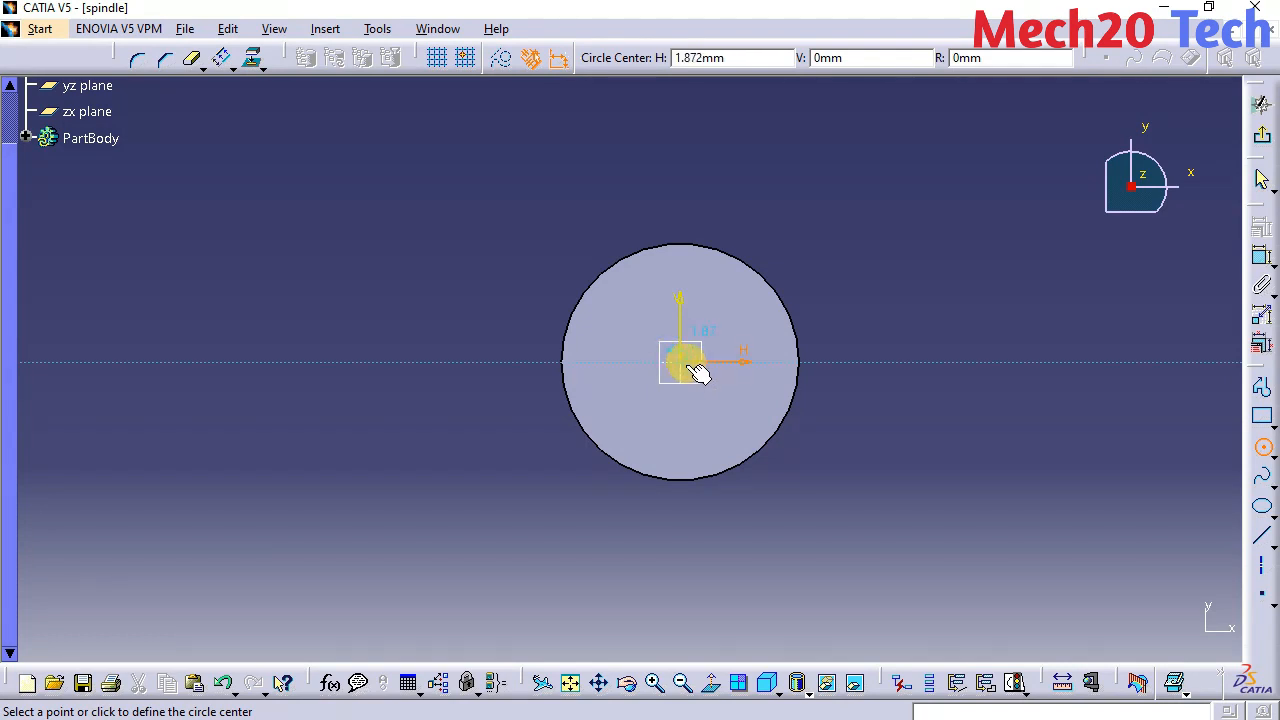
left_click(690, 368)
left_click(722, 345)
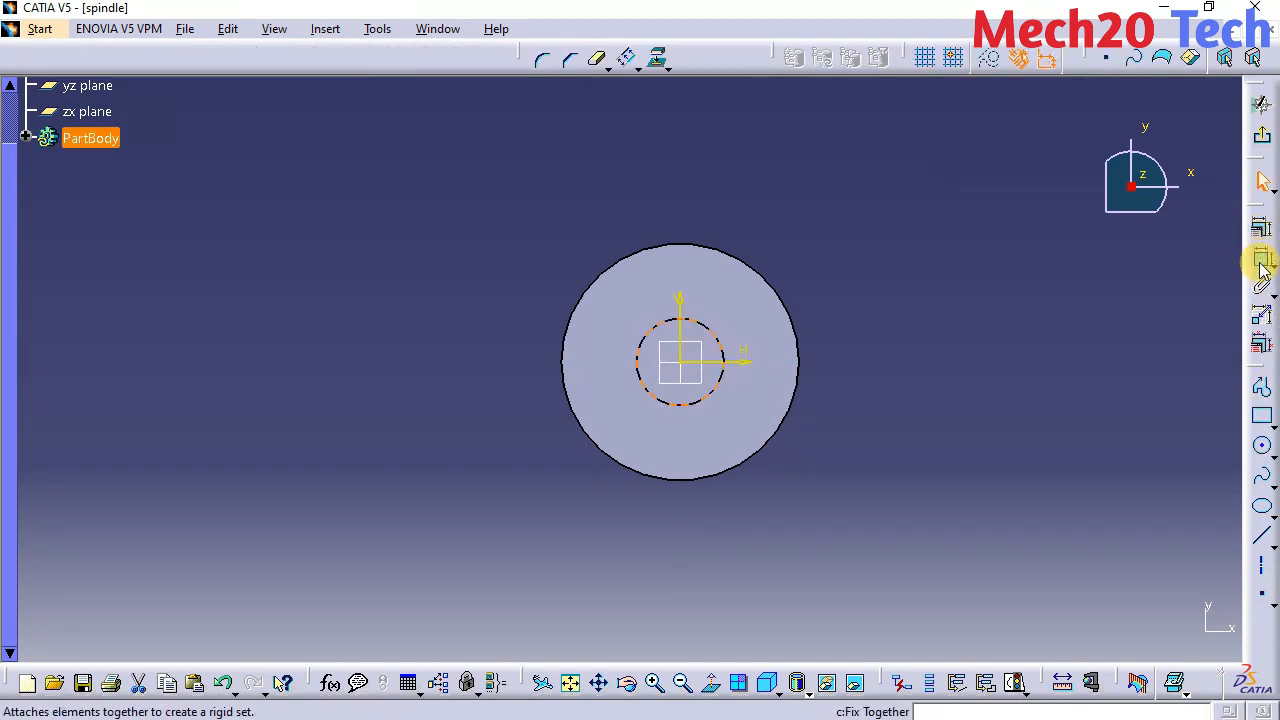
Step: Dimension the small circle on the head's top face to a 22 mm diameter and exit the sketch
left_click(1262, 258)
left_click(841, 173)
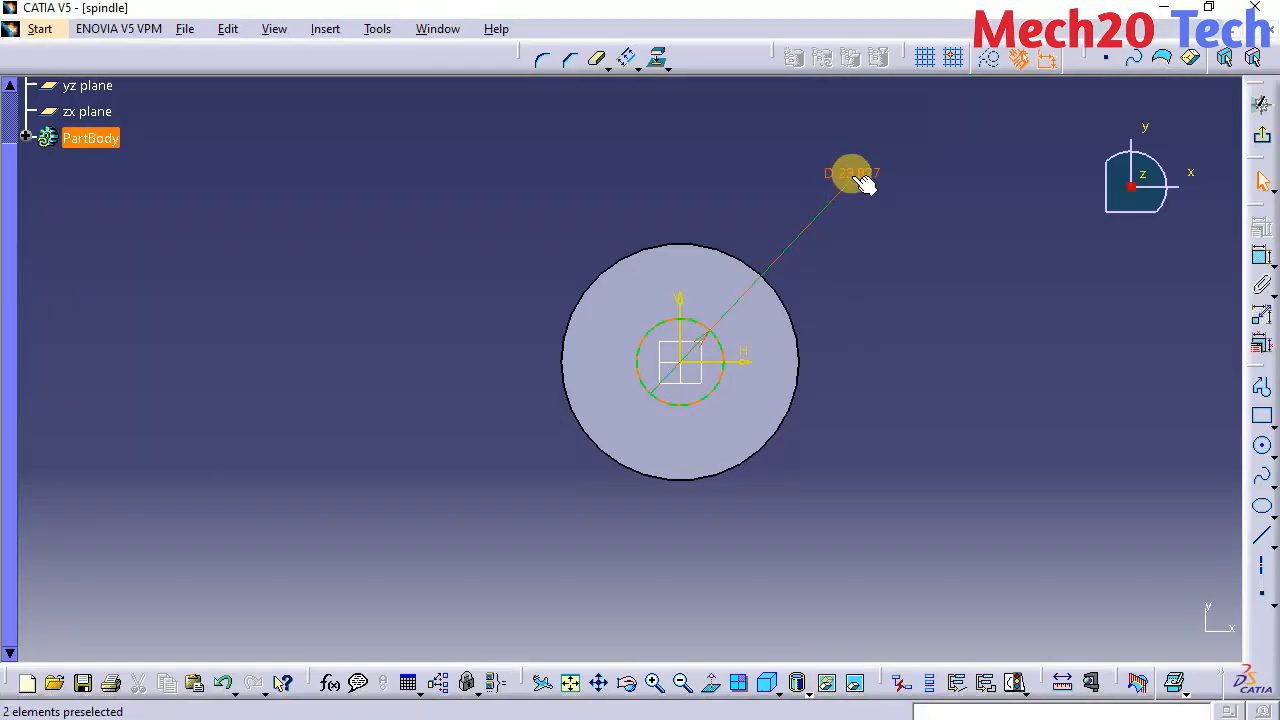
double_click(858, 176)
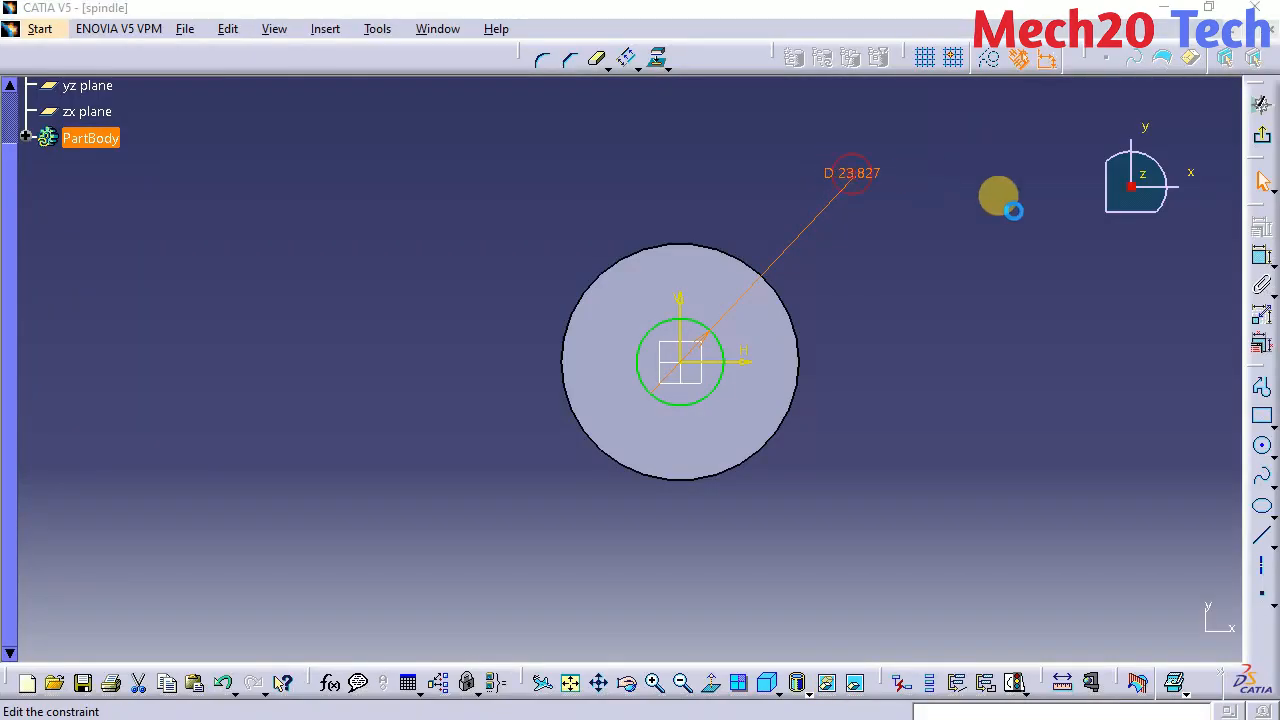
type("22")
left_click(1122, 633)
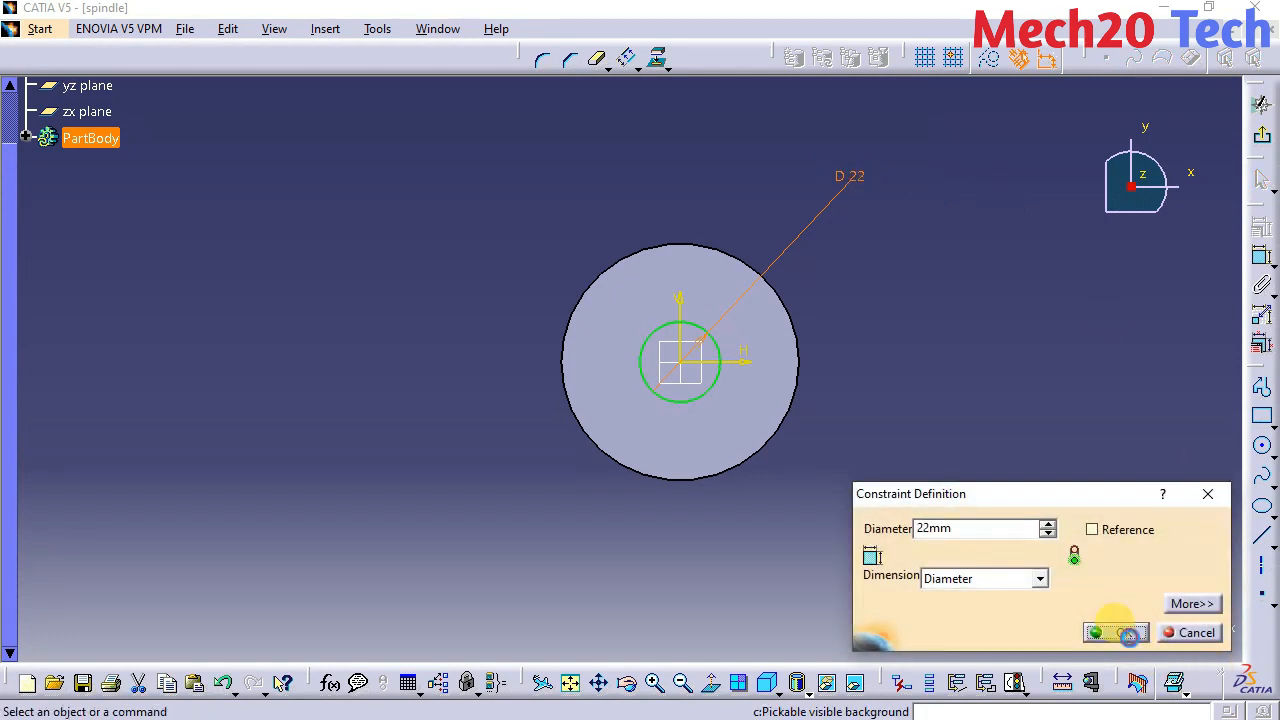
left_click(1254, 116)
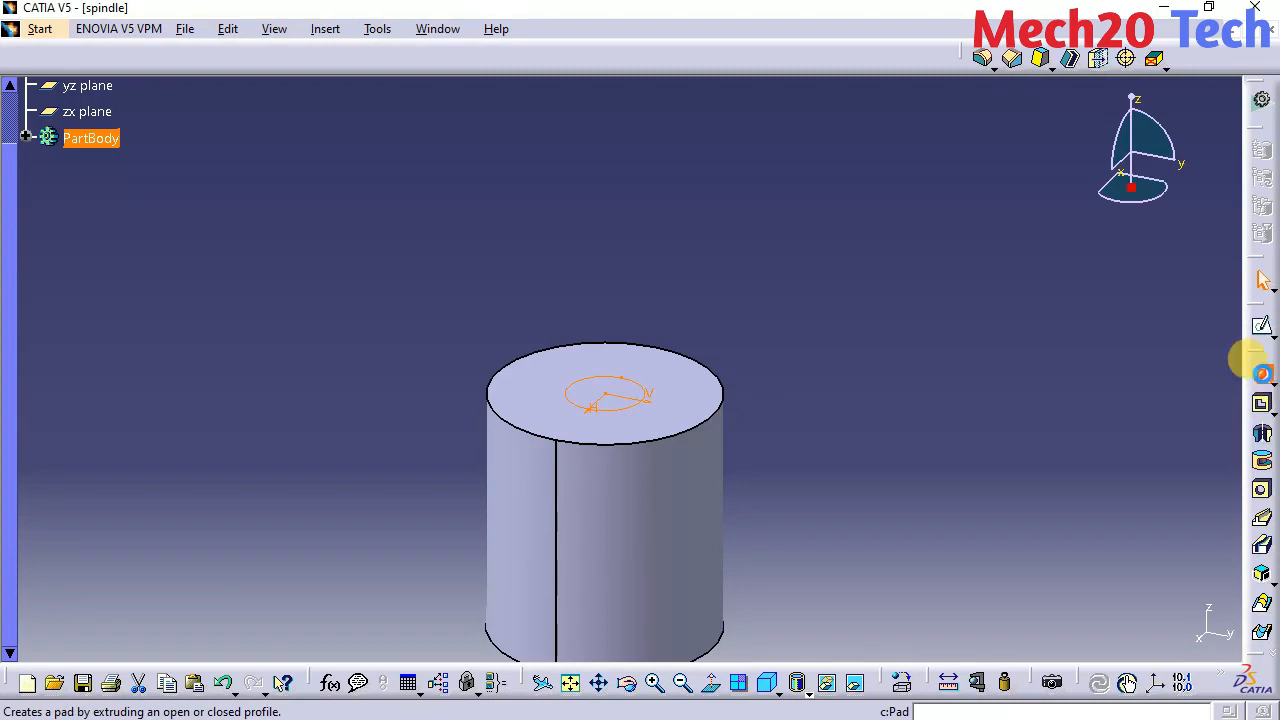
Step: Check the neck's height in the reference drawing and extrude the 22 mm circle upward 12 mm with a Pad
left_click(1259, 372)
left_click(805, 718)
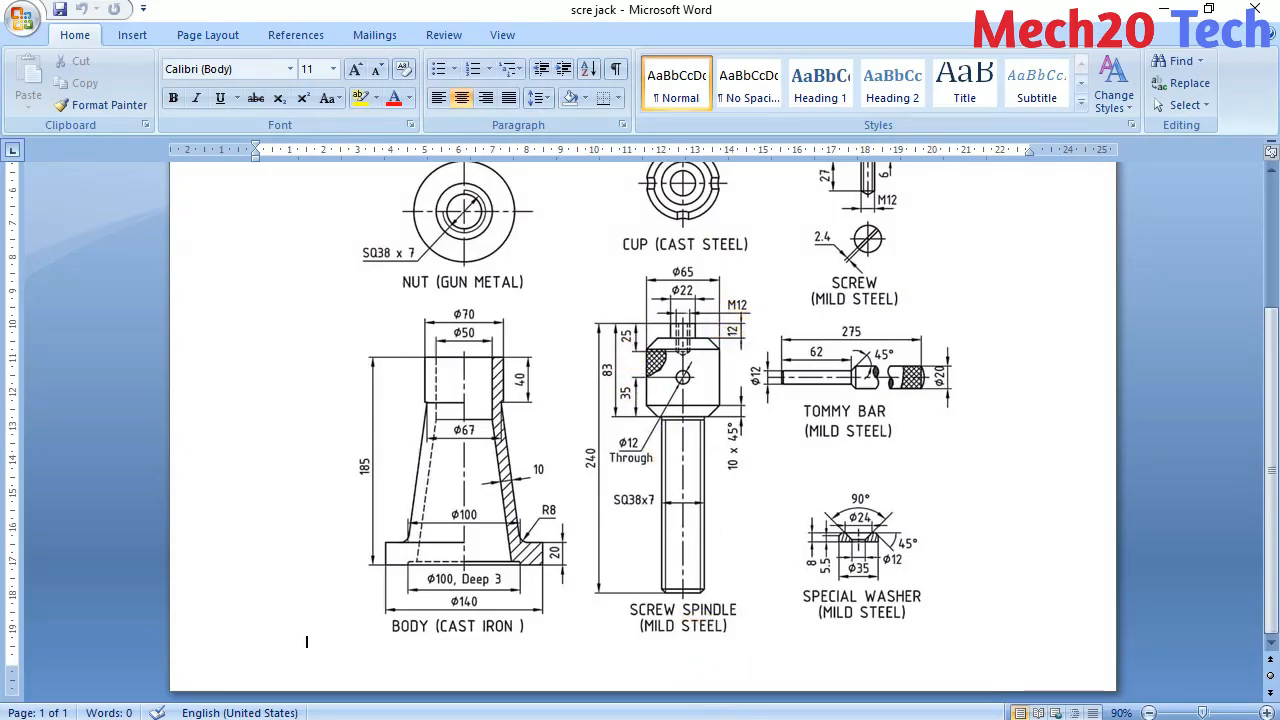
key("alt+Tab")
type("12")
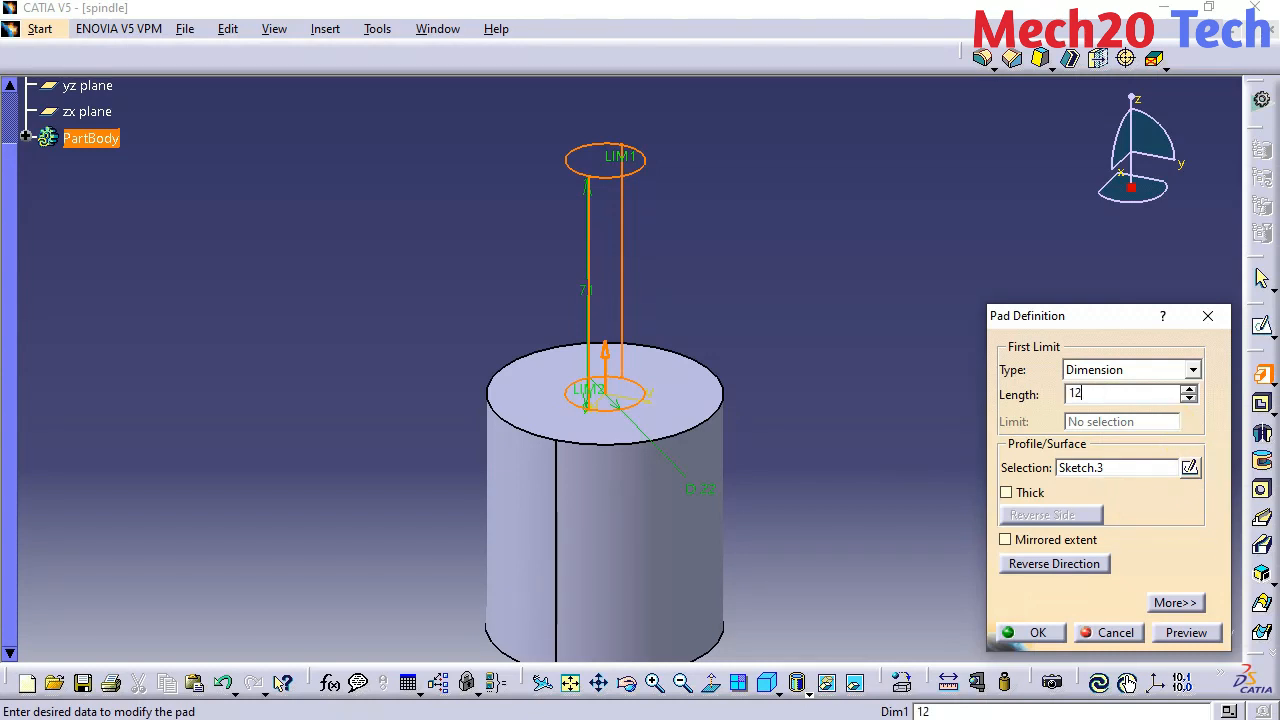
left_click(1048, 640)
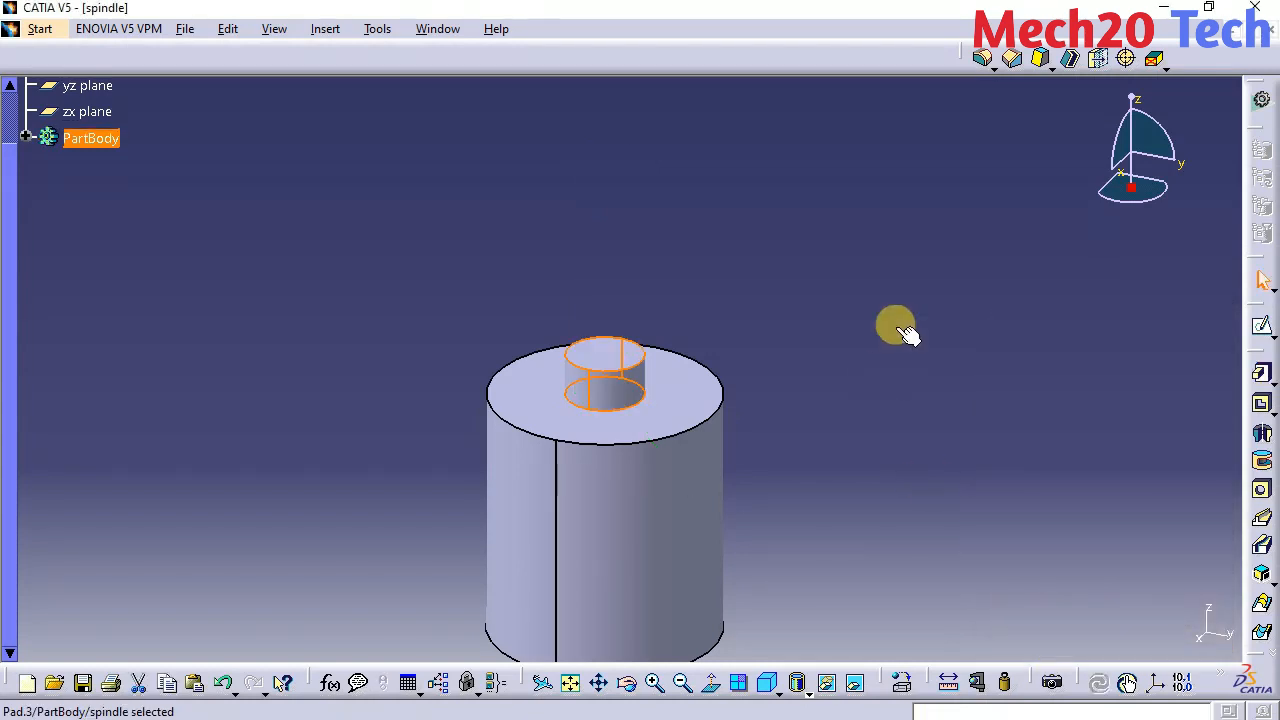
middle_click_drag(955, 333, 944, 214)
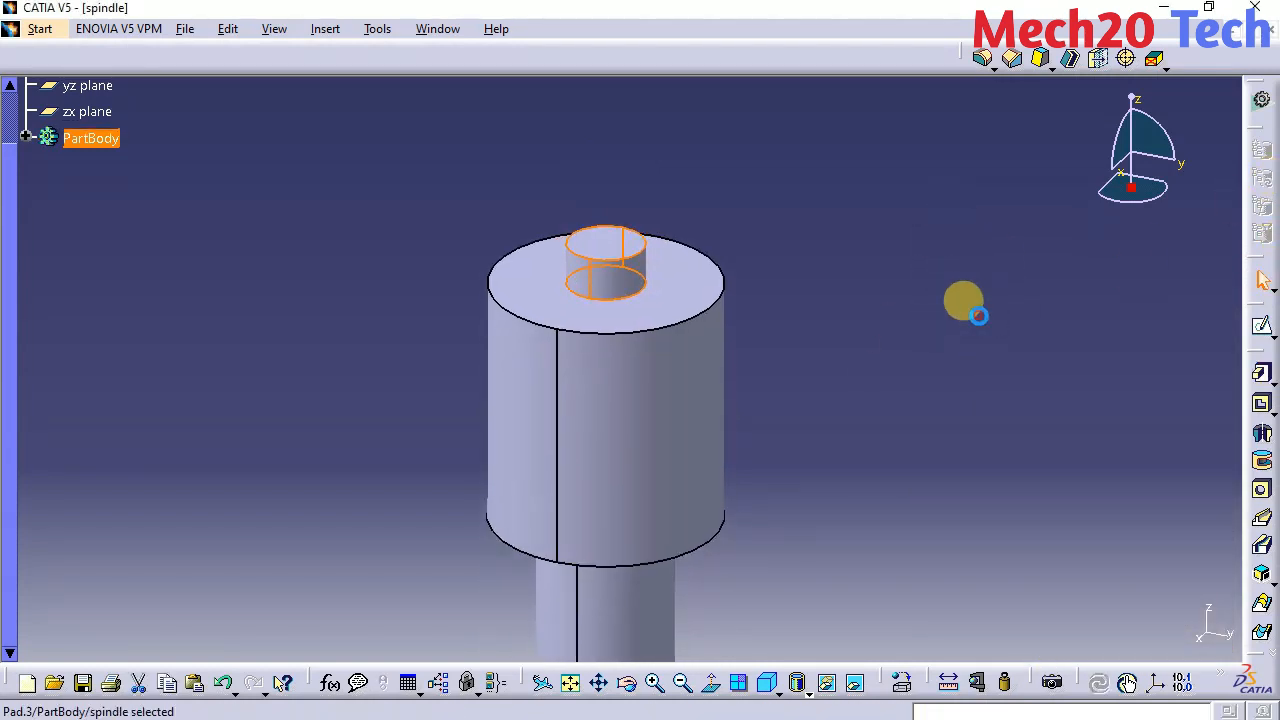
left_click(968, 305)
Step: Chamfer the upper and lower outer edges of the 65 mm spindle head together at 10 mm x 45 degrees
middle_click_drag(896, 289, 880, 401)
middle_click_drag(749, 420, 795, 290)
middle_click_drag(548, 288, 416, 283)
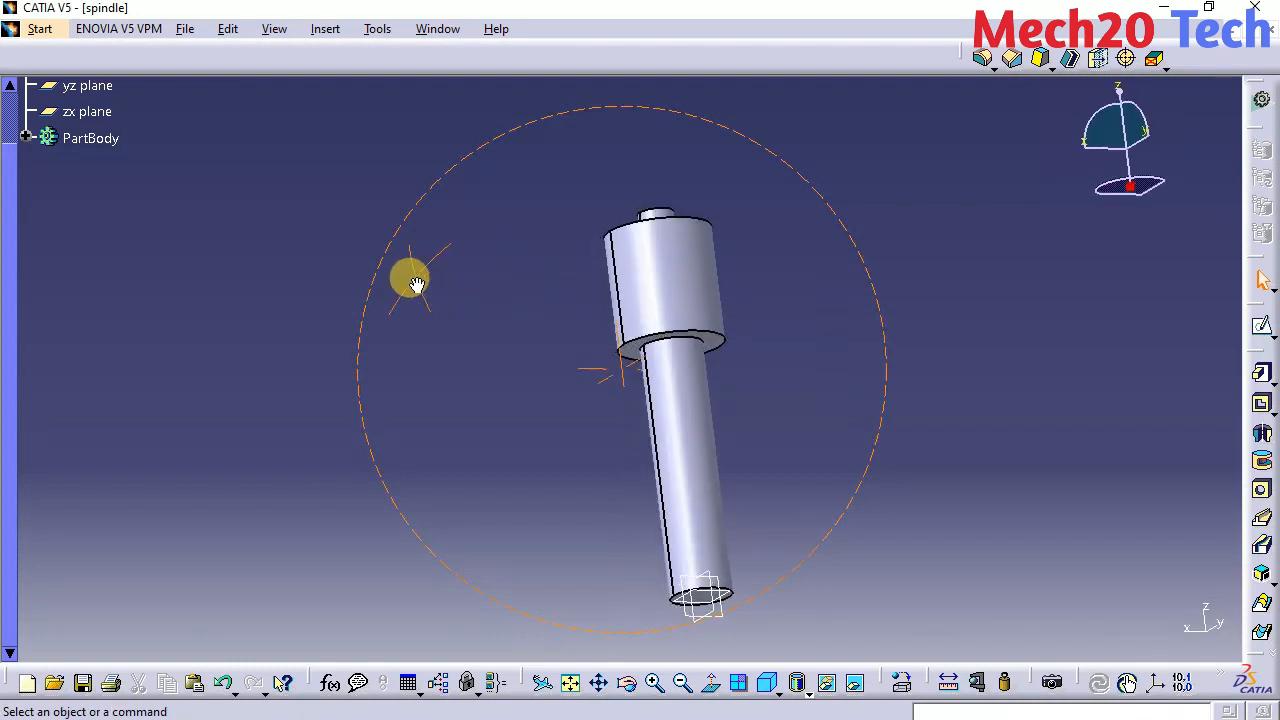
middle_click_drag(681, 460, 583, 529)
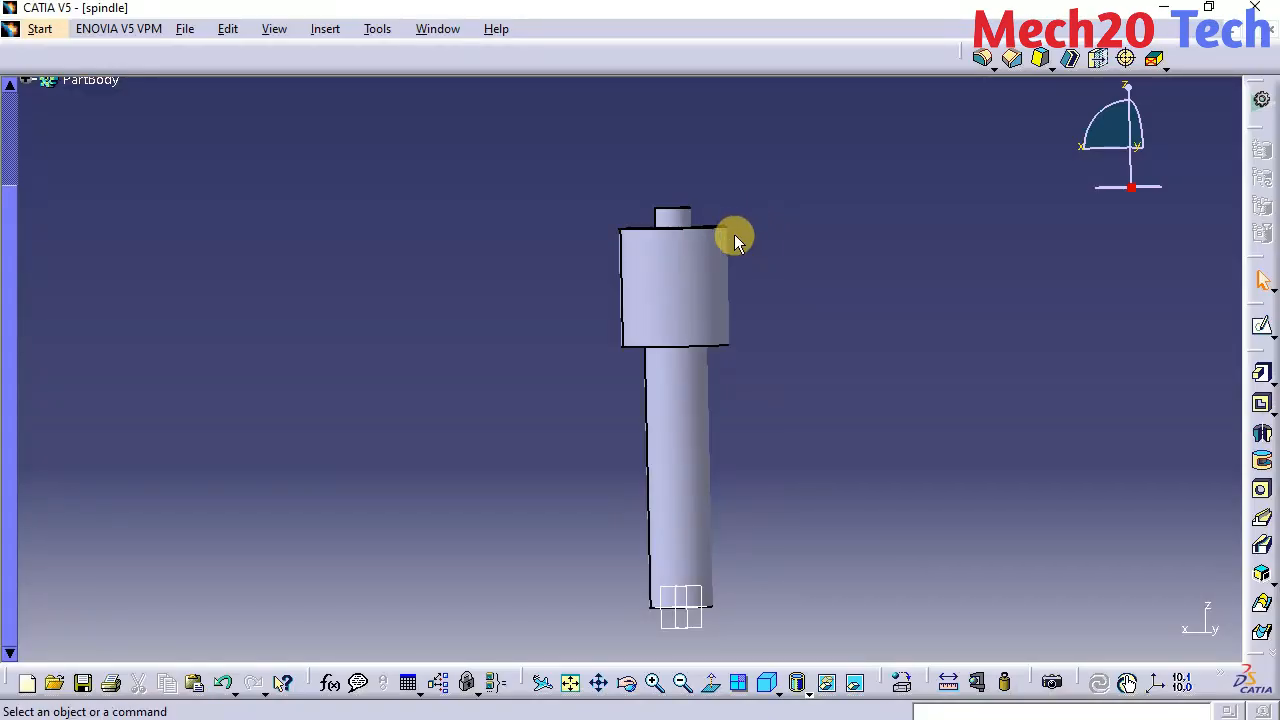
mouse_move(737, 237)
middle_mouse_down()
mouse_move(569, 289)
mouse_move(577, 383)
middle_mouse_up()
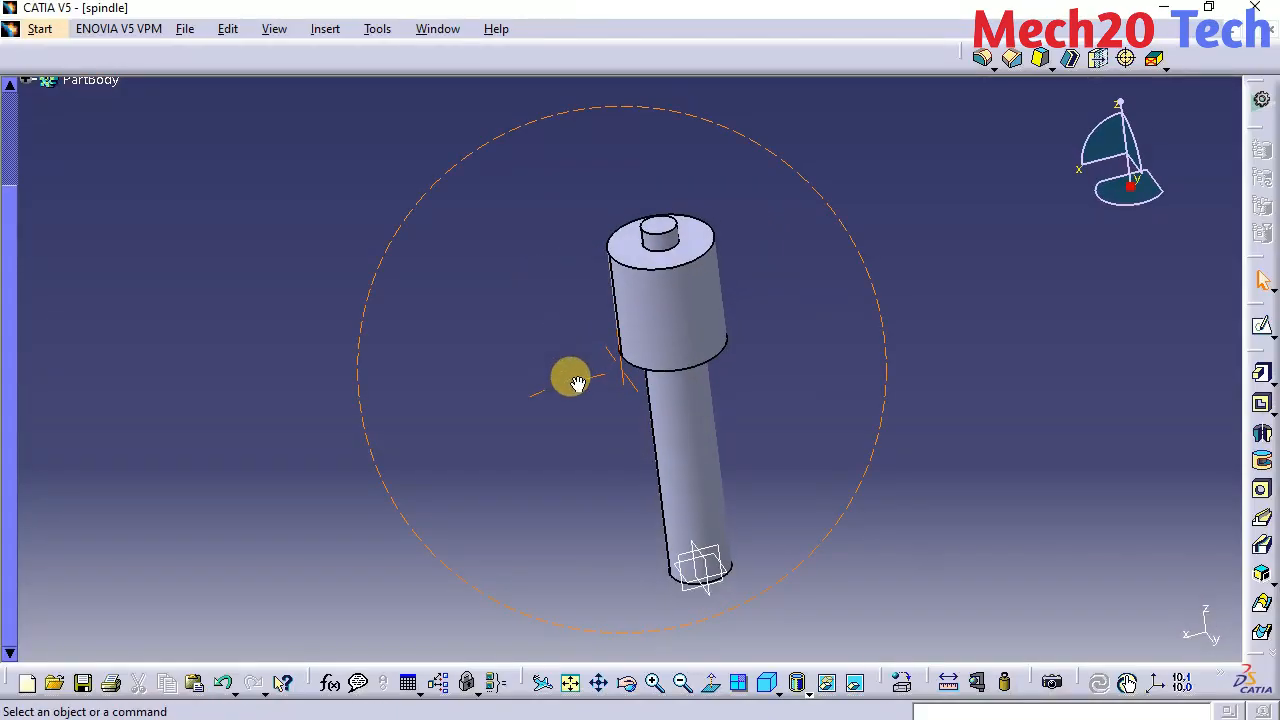
left_click(724, 250)
middle_click_drag(724, 250, 702, 131)
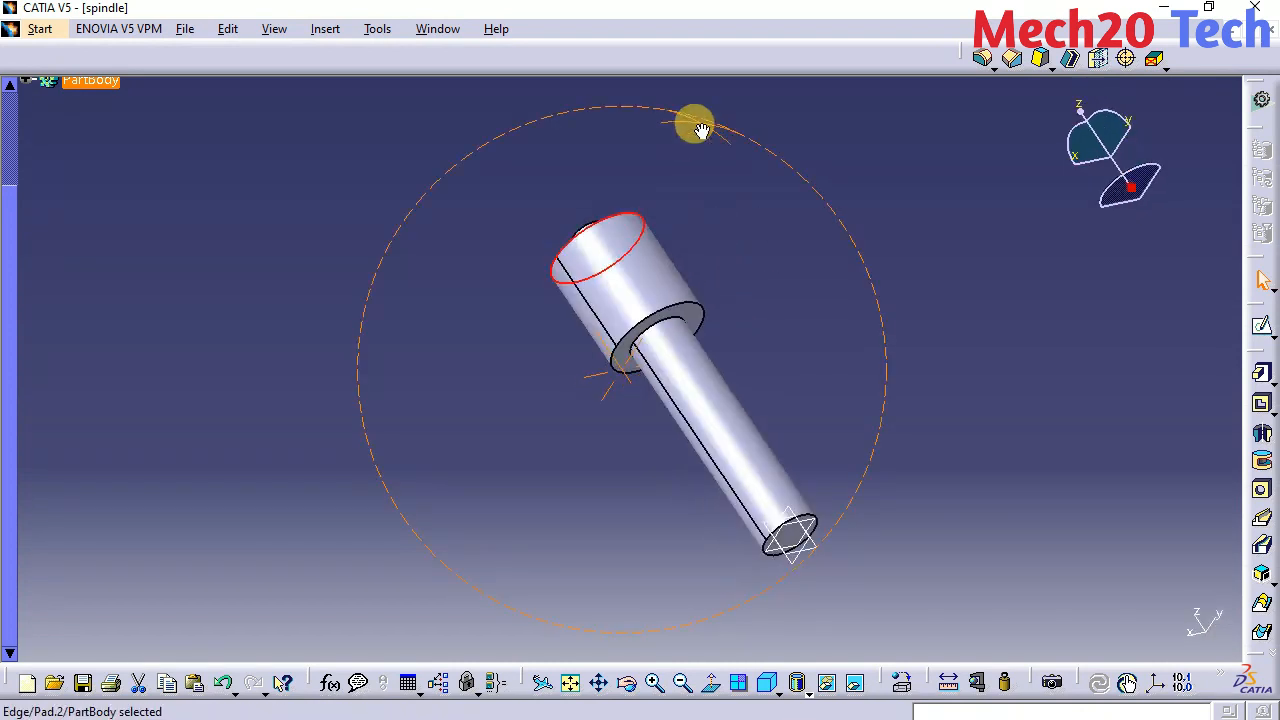
left_click(712, 316, "ctrl")
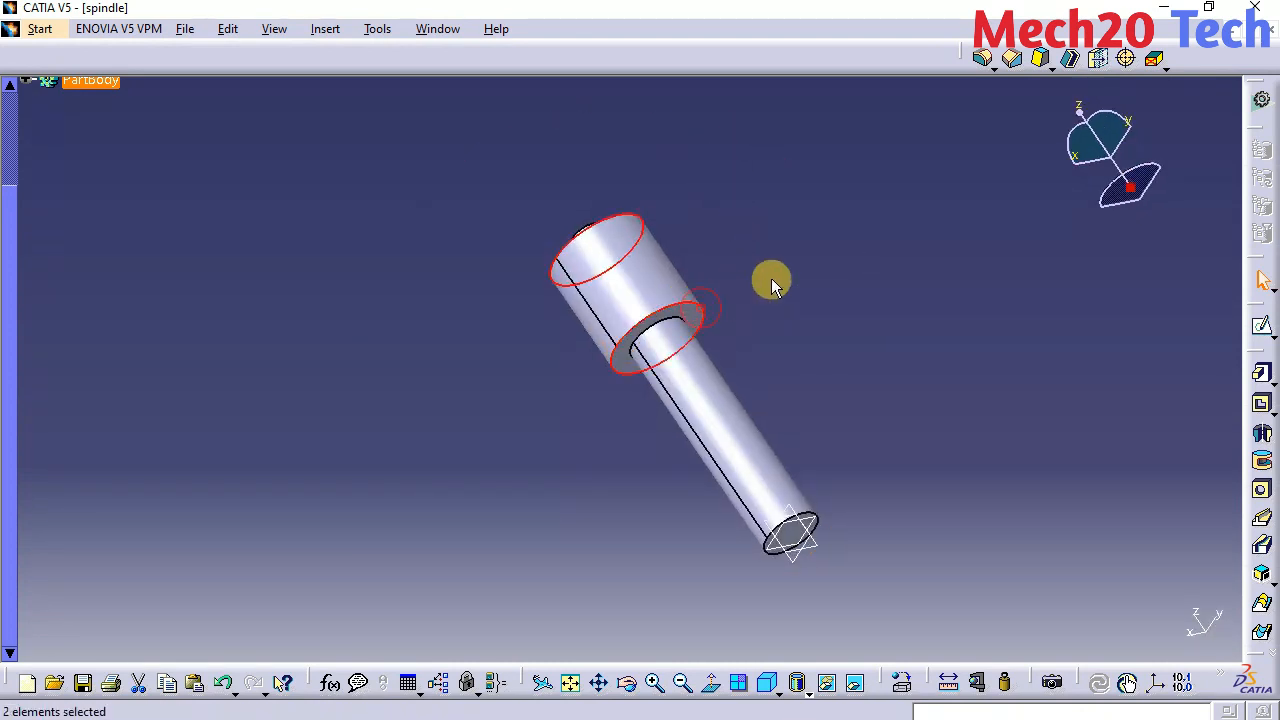
middle_click_drag(755, 262, 752, 522)
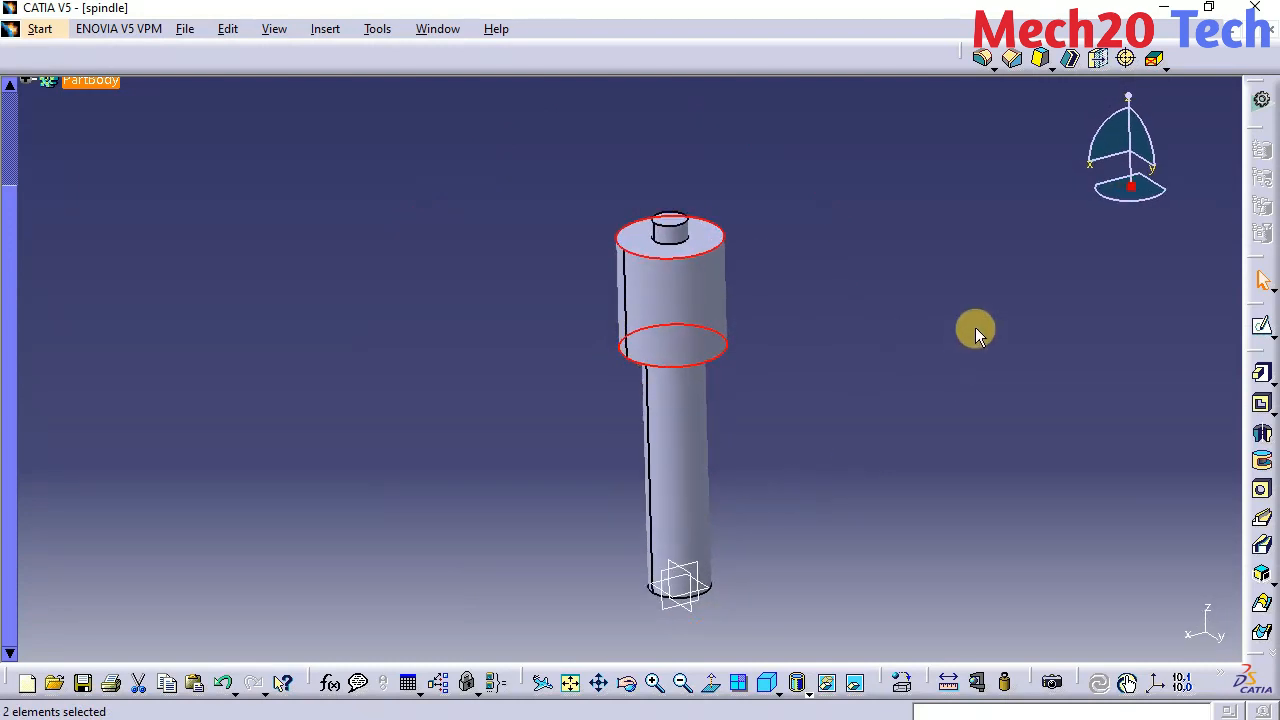
left_click(1013, 59)
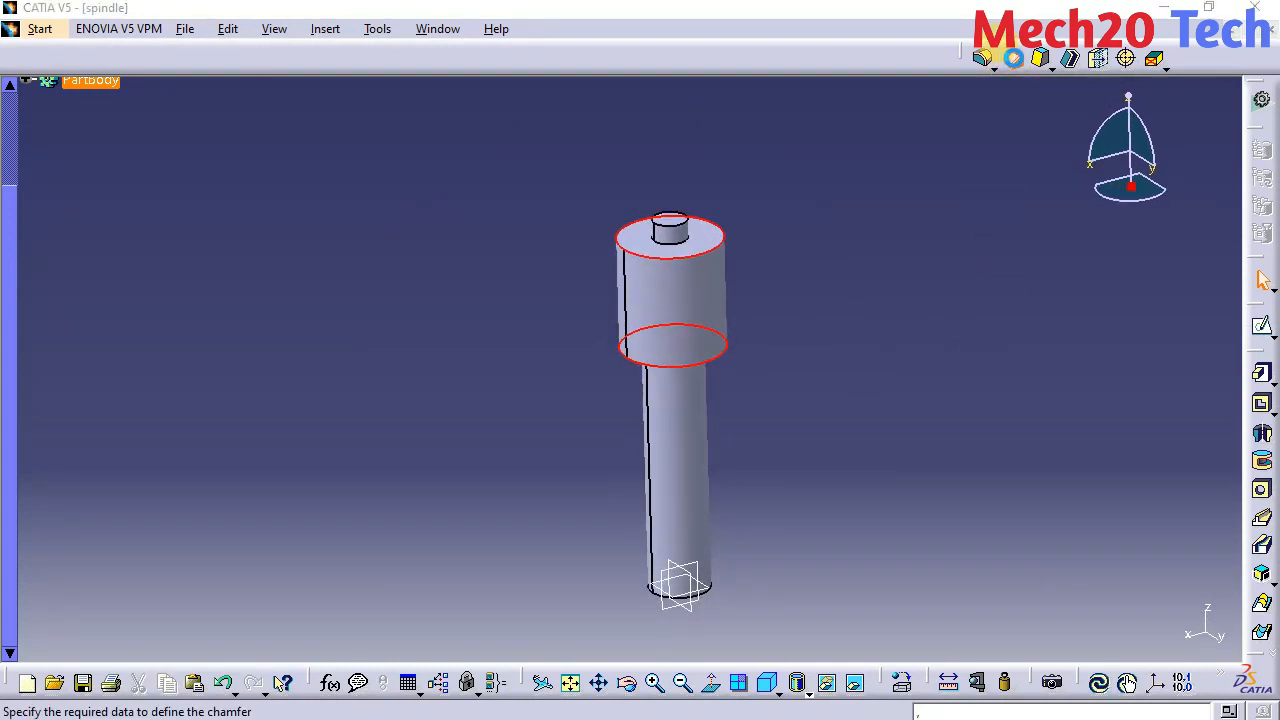
left_click_drag(1114, 448, 1117, 269)
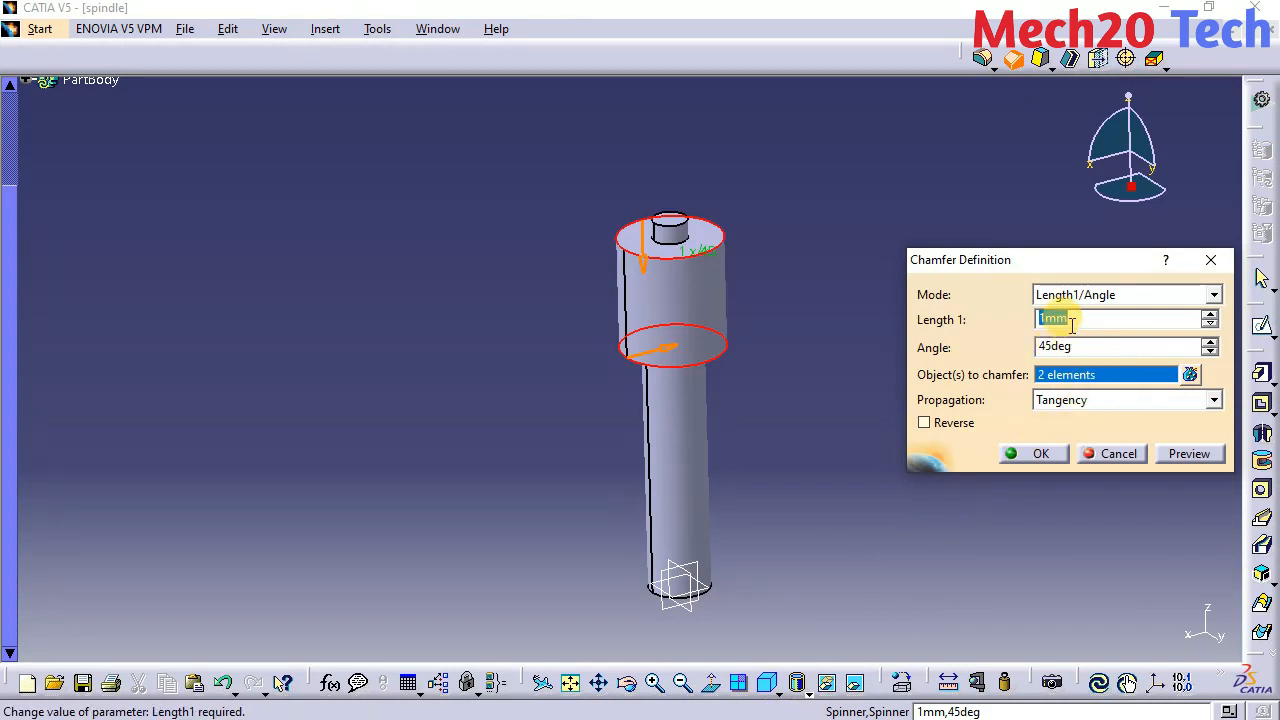
left_click(1045, 456)
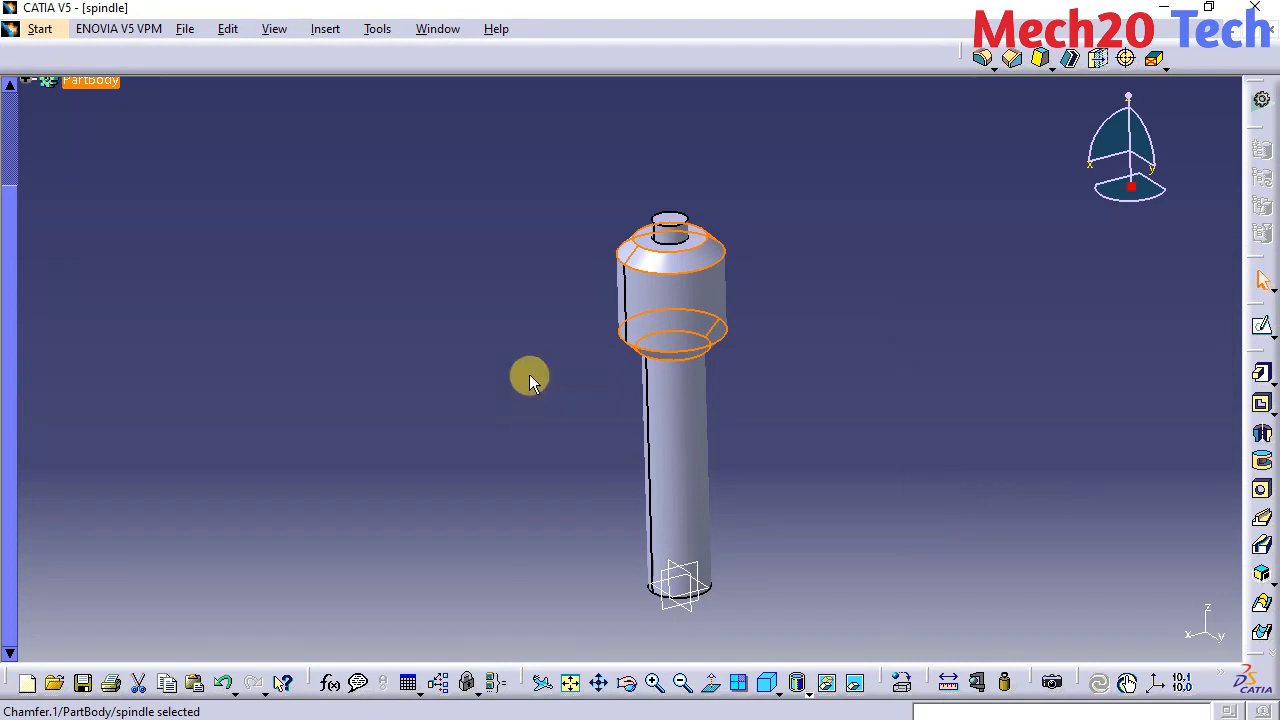
Step: Examine the spindle head's dimensions in the reference drawing and open a sketch on the zx plane
middle_click_drag(603, 417, 450, 320)
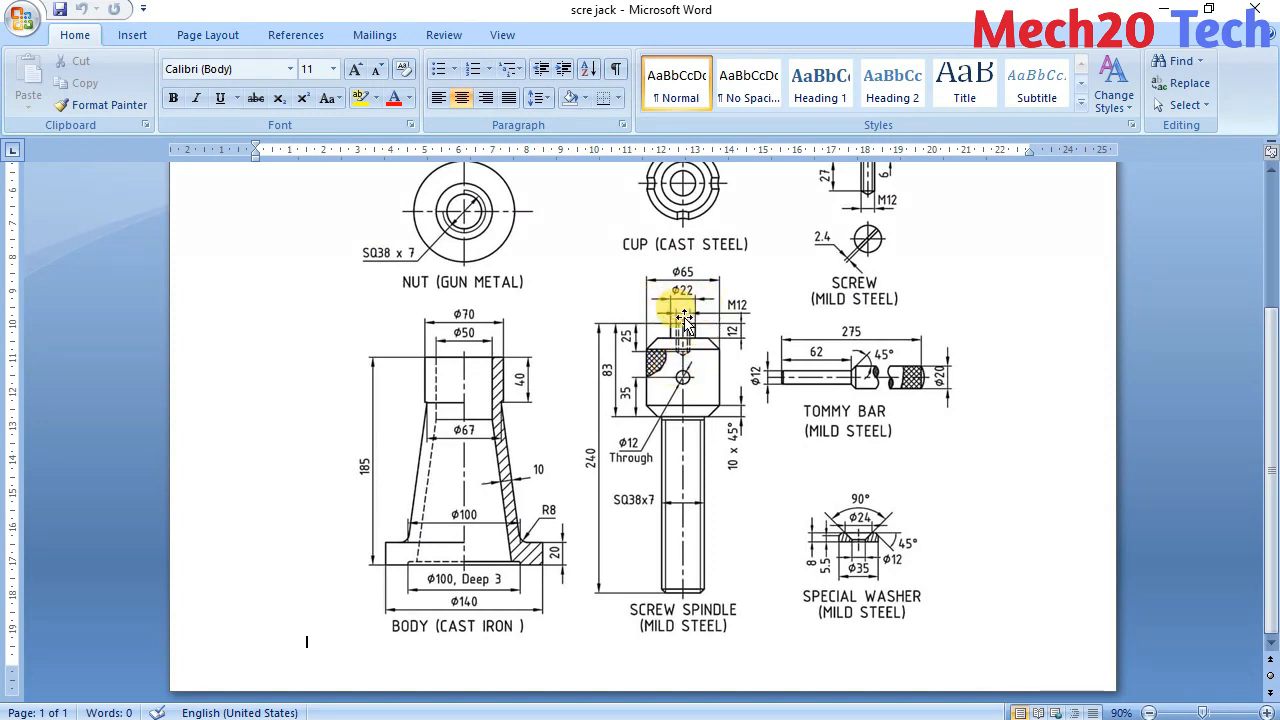
scroll(683, 340, "up", 3, "ctrl")
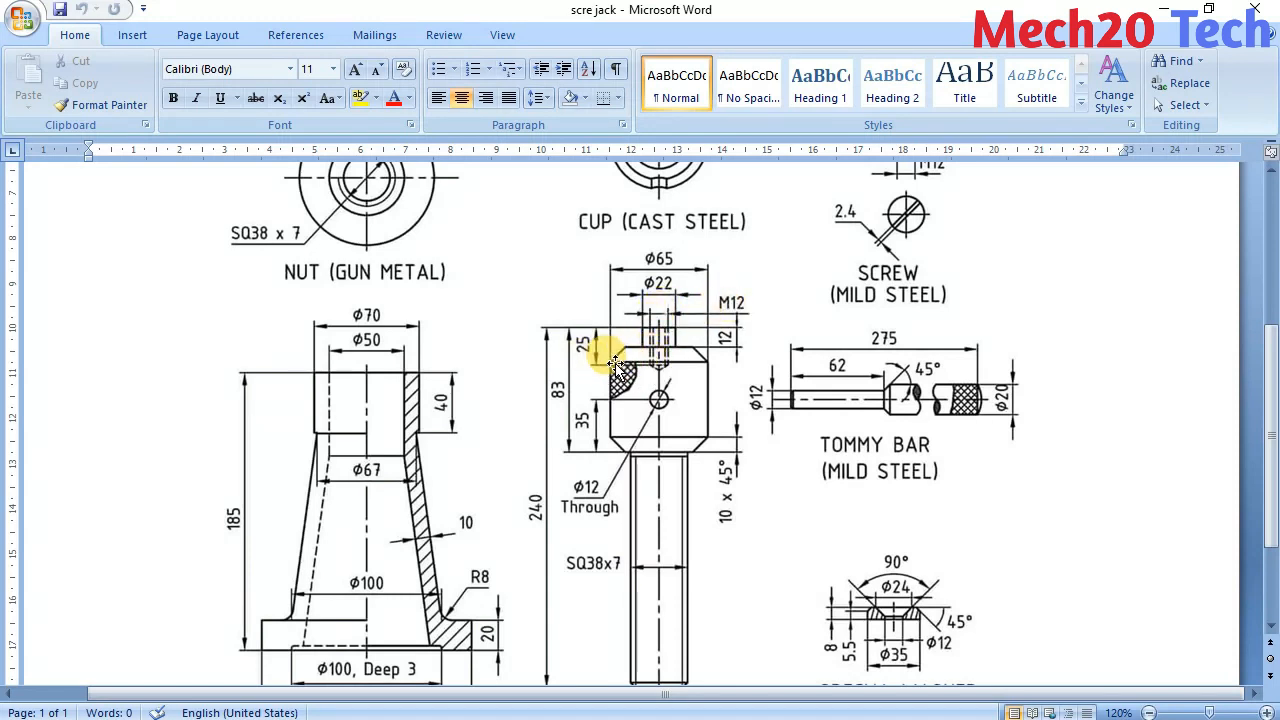
key("alt+Tab")
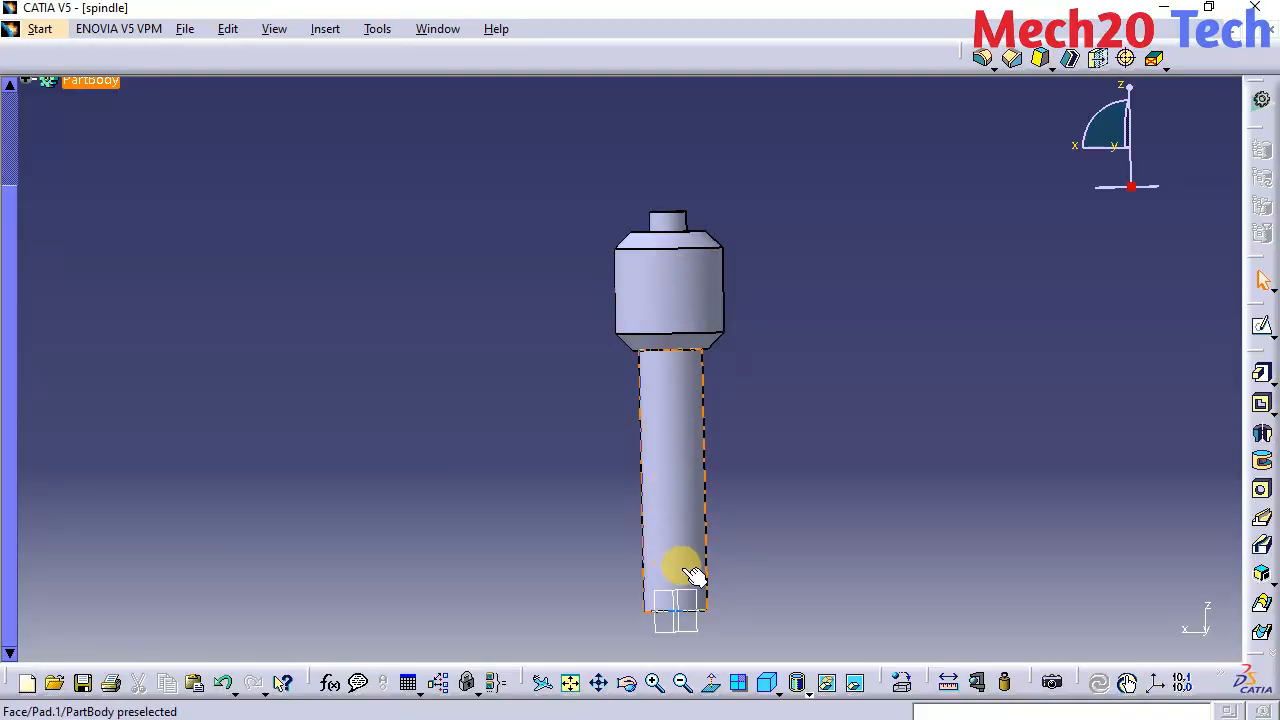
left_click(678, 611)
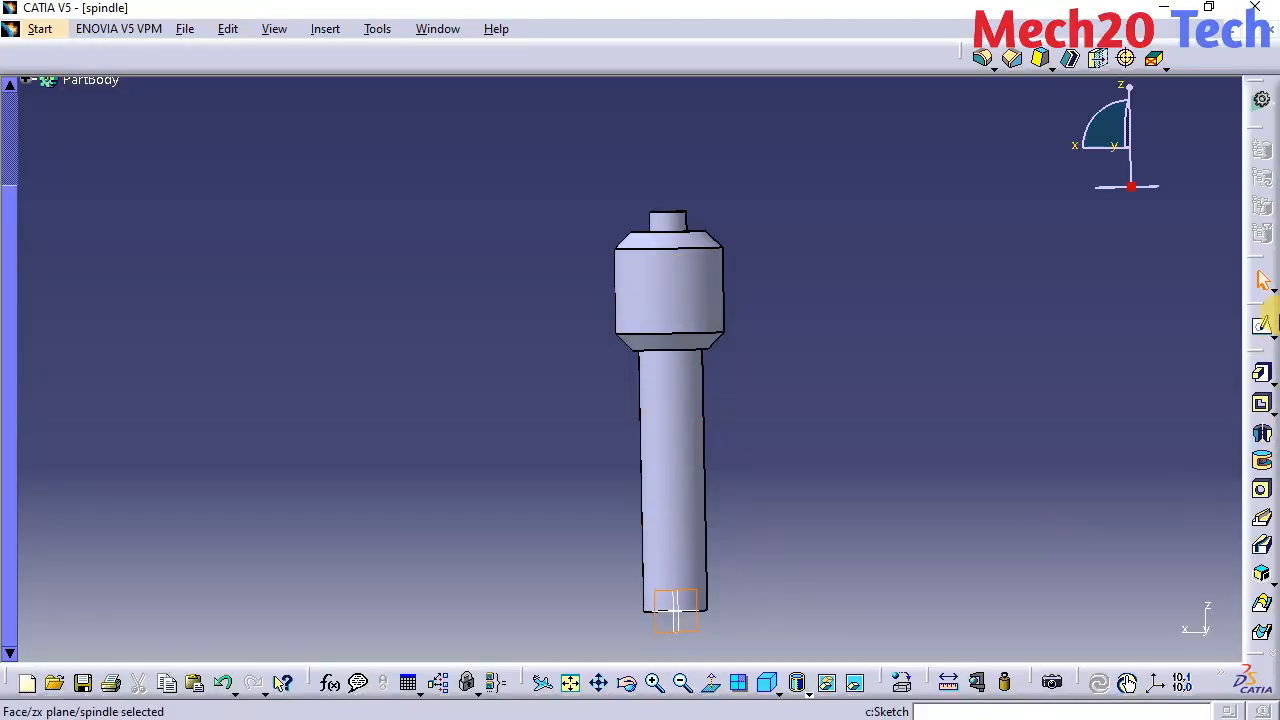
left_click(1262, 323)
Step: Check the through hole's height above the head's lower edge in the reference drawing
left_click(1263, 447)
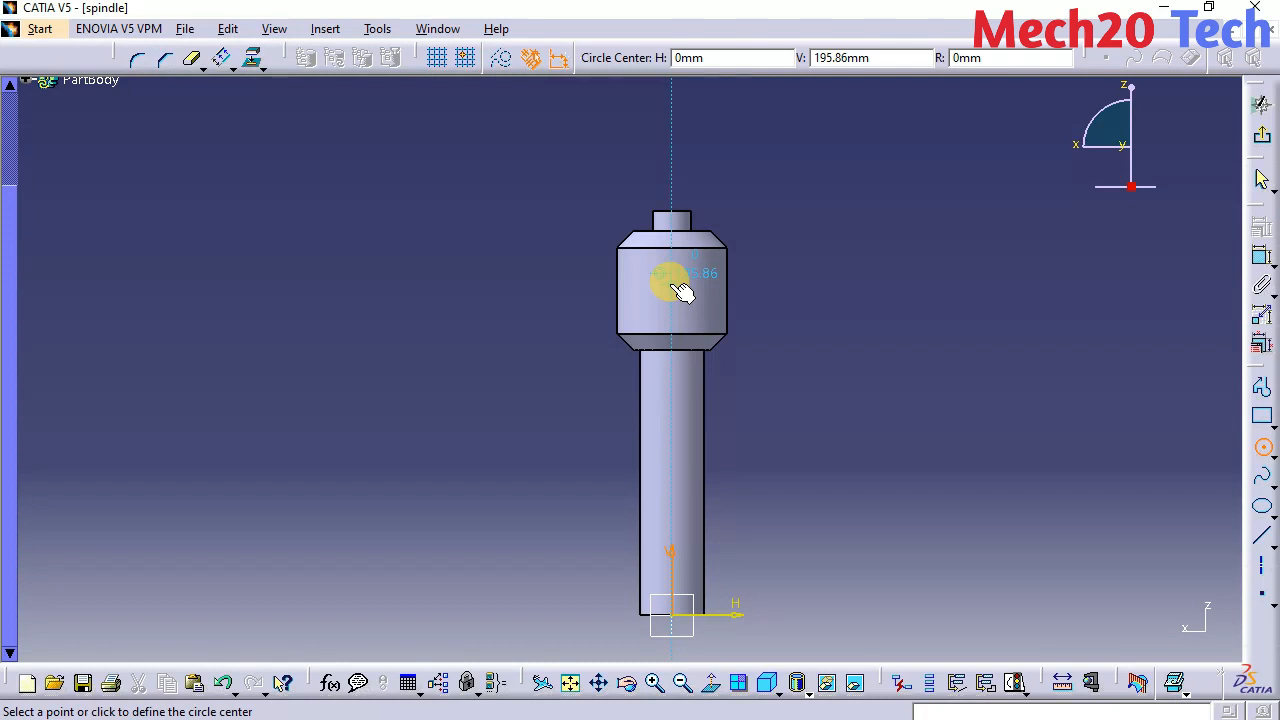
mouse_move(680, 290)
middle_mouse_down()
mouse_move(654, 286)
mouse_move(654, 229)
middle_mouse_up()
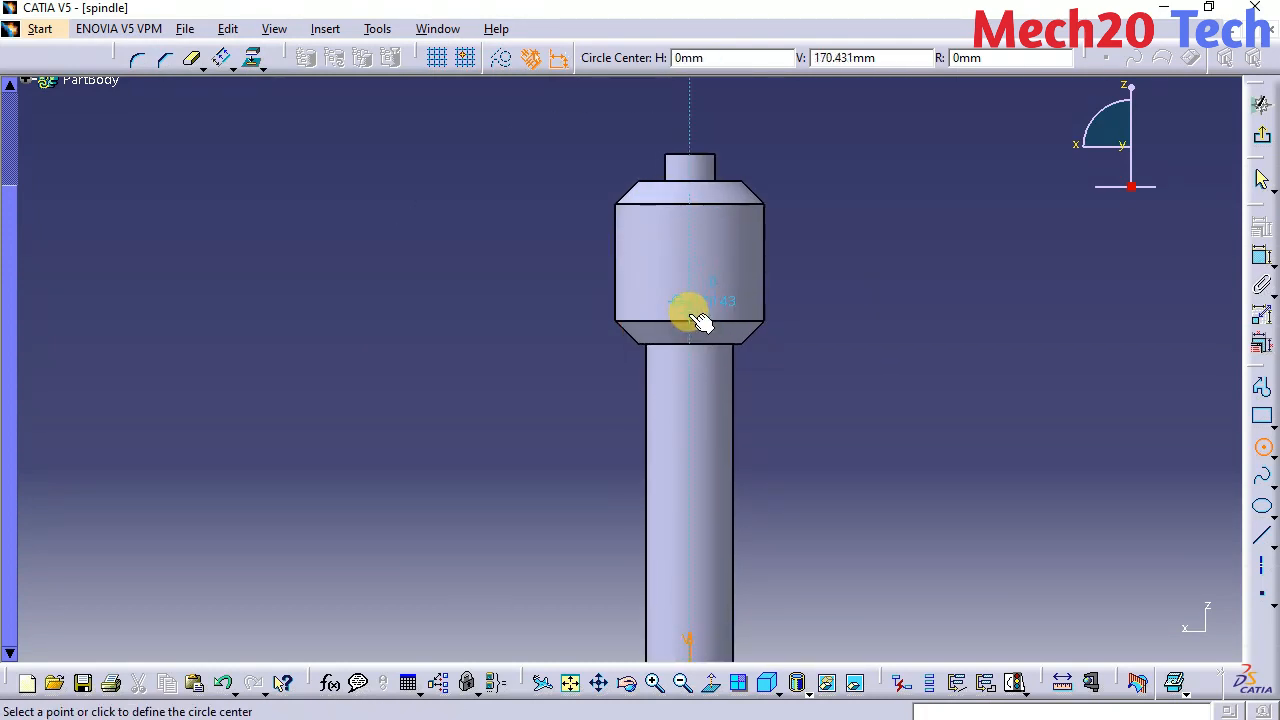
left_click(816, 717)
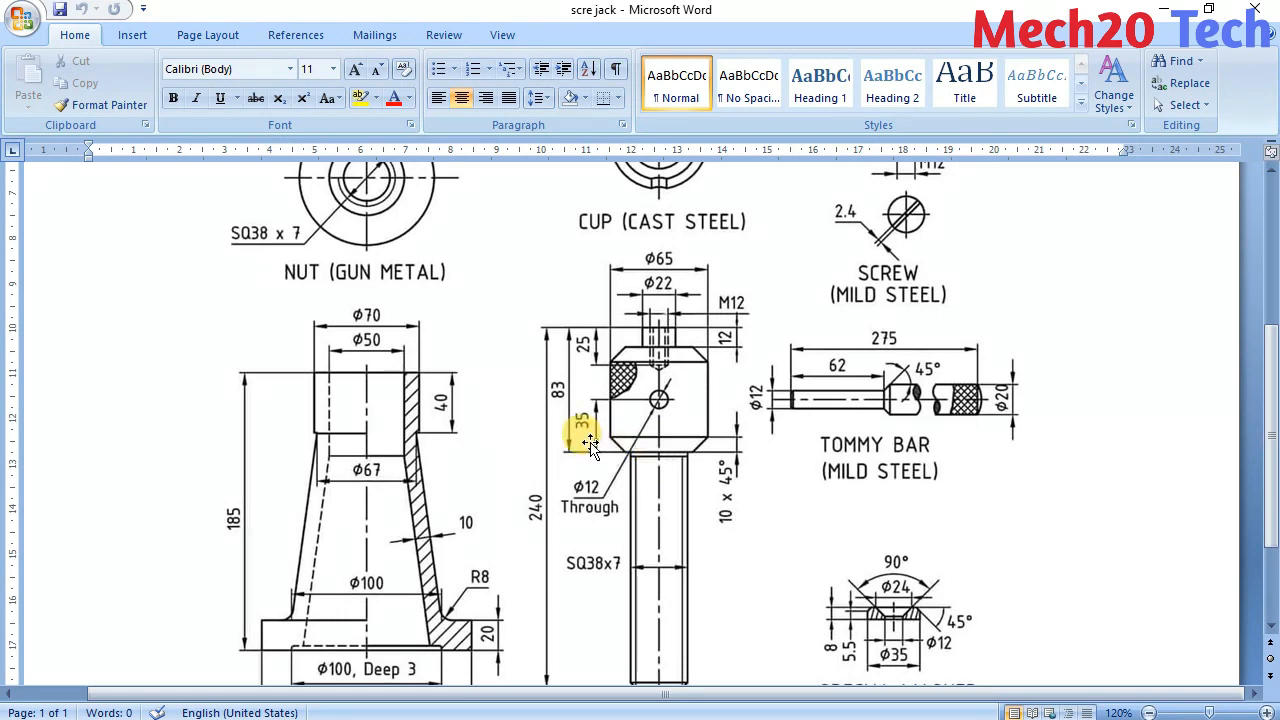
left_click(752, 716)
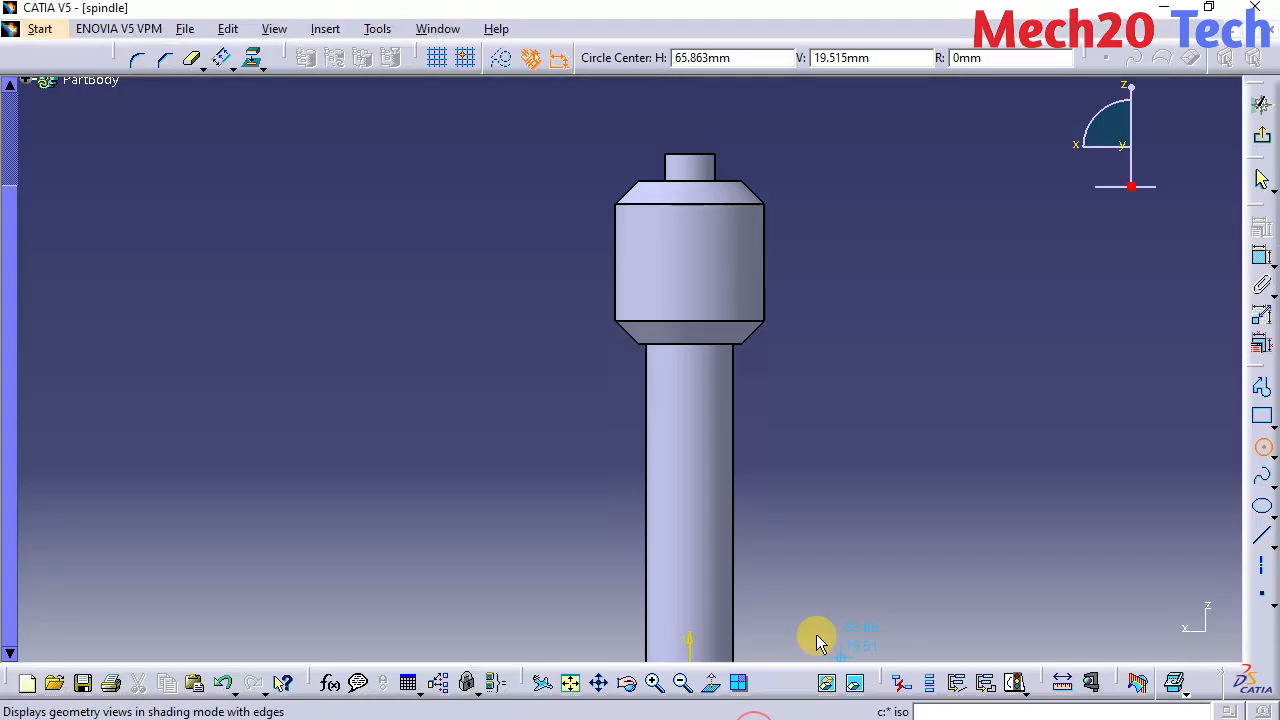
key("Escape")
Step: Project the head's lower edge into the sketch and draw a vertical line about 37 mm long upward from its midpoint
left_click(690, 344)
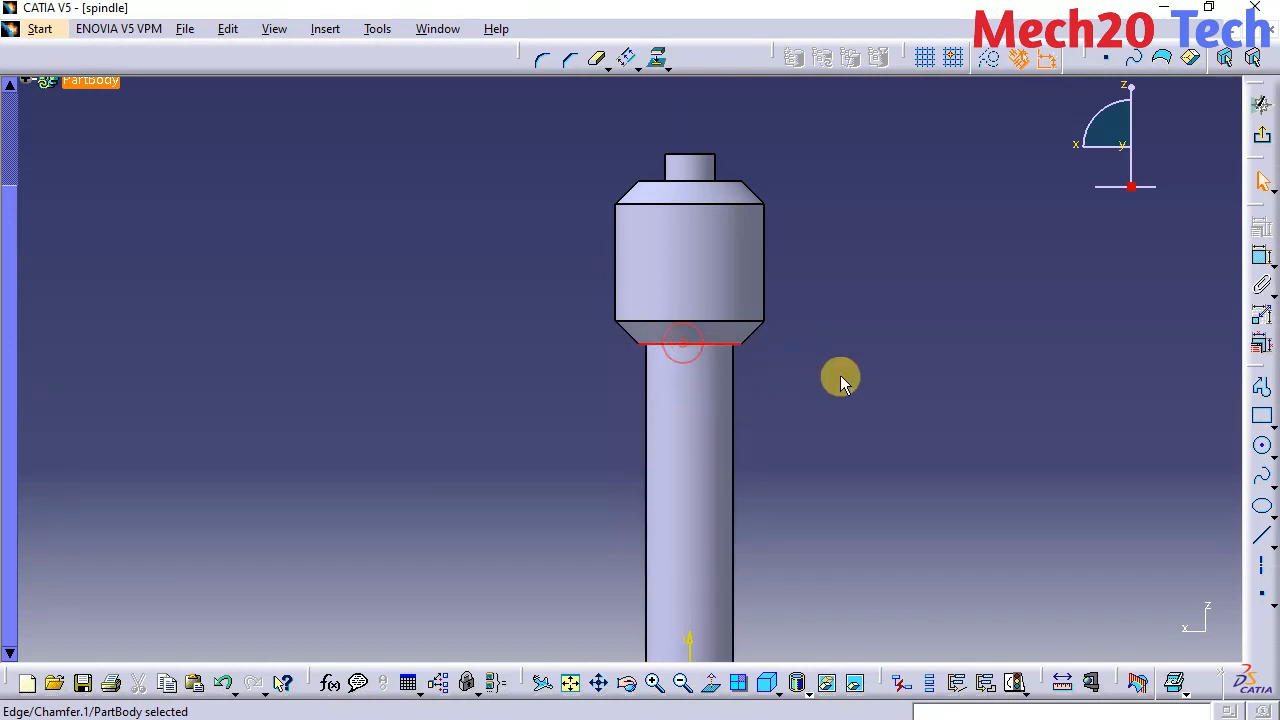
left_click(657, 57)
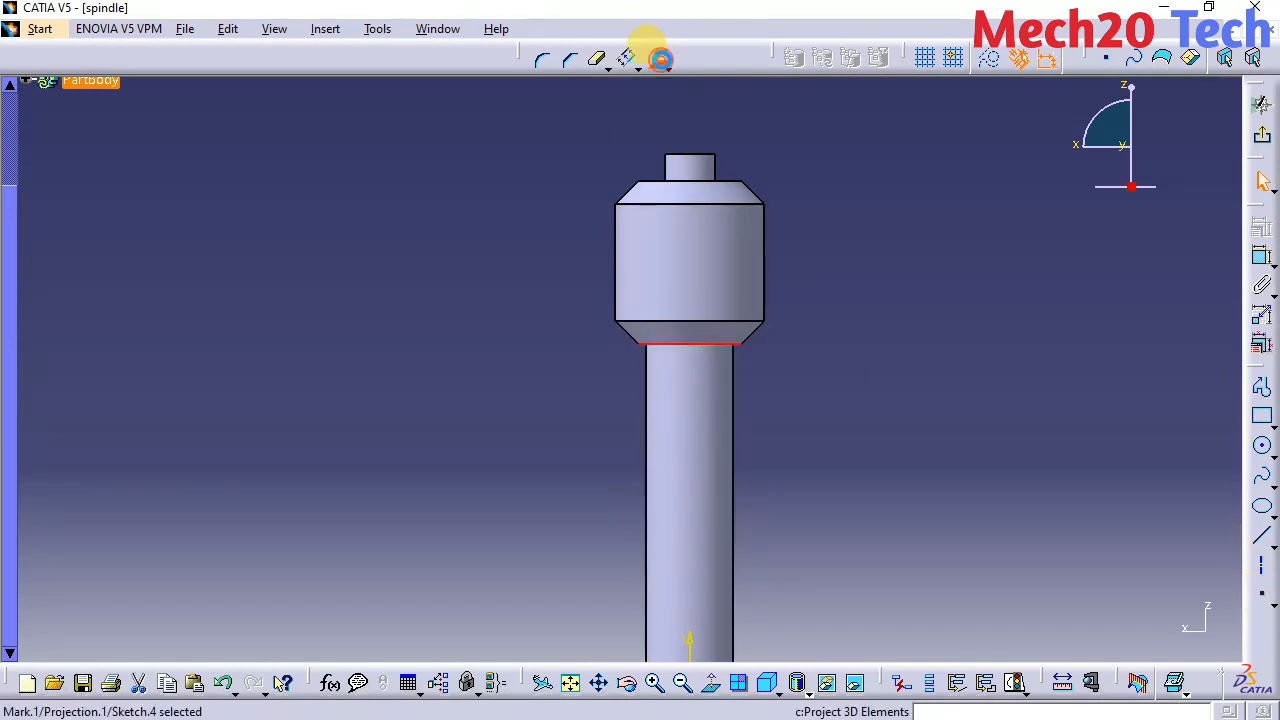
left_click(918, 405)
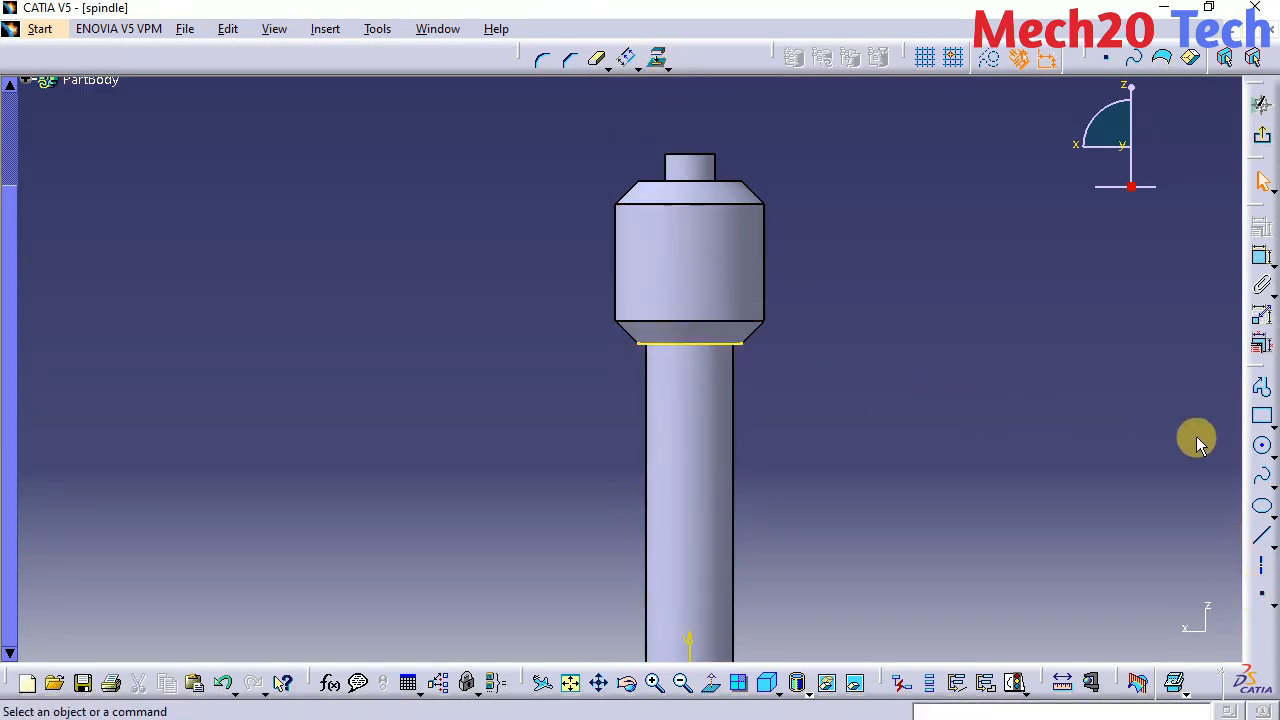
left_click(1261, 535)
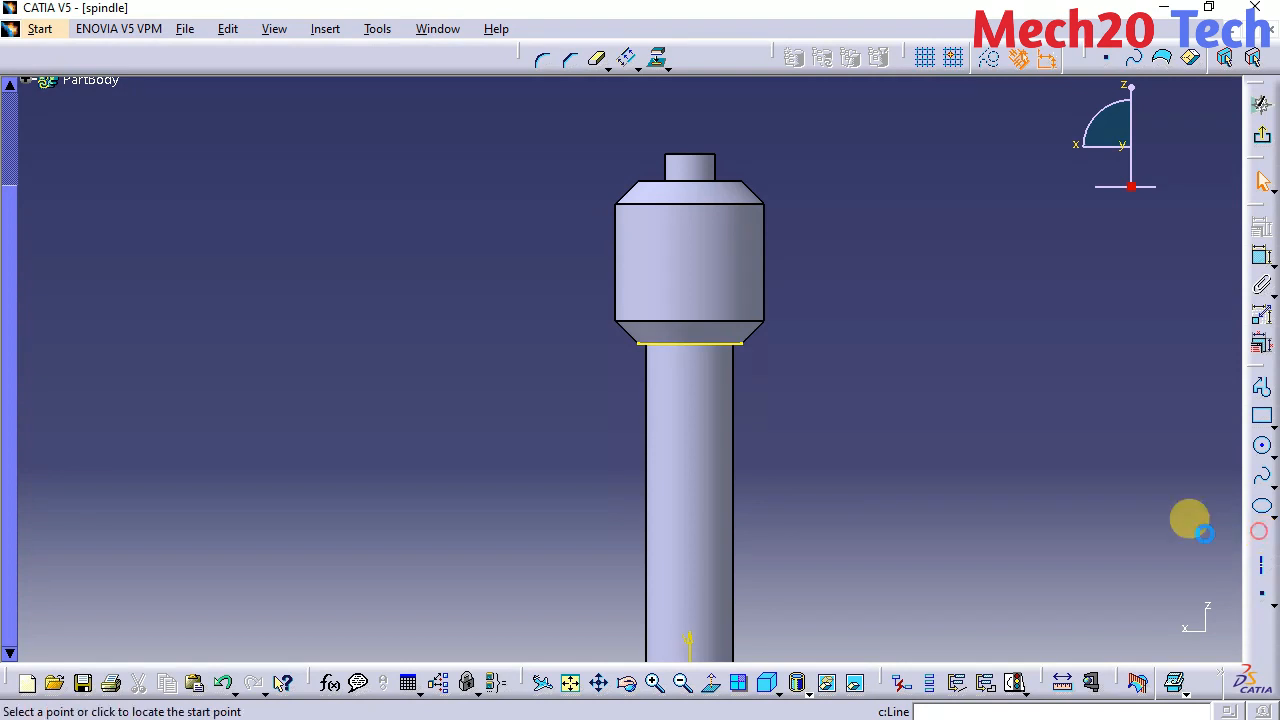
left_click(690, 344)
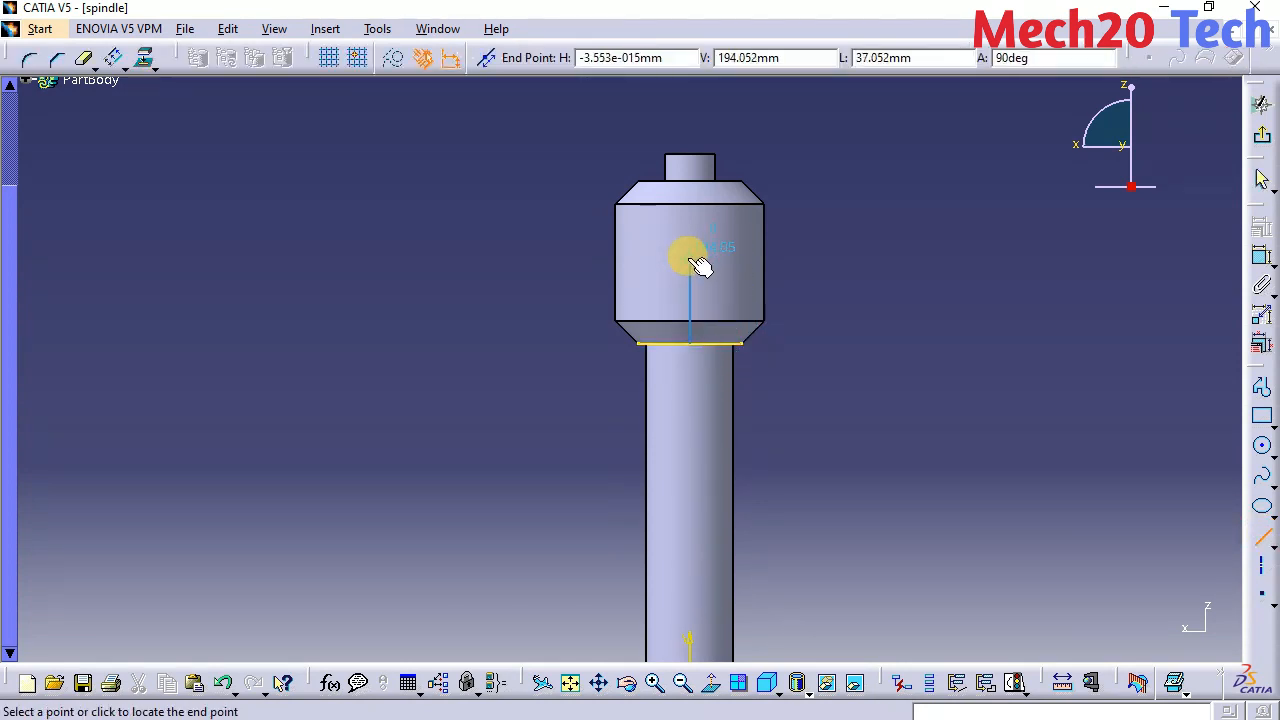
left_click(689, 258)
Step: Dimension the vertical line's length to 35 mm
left_click(1262, 256)
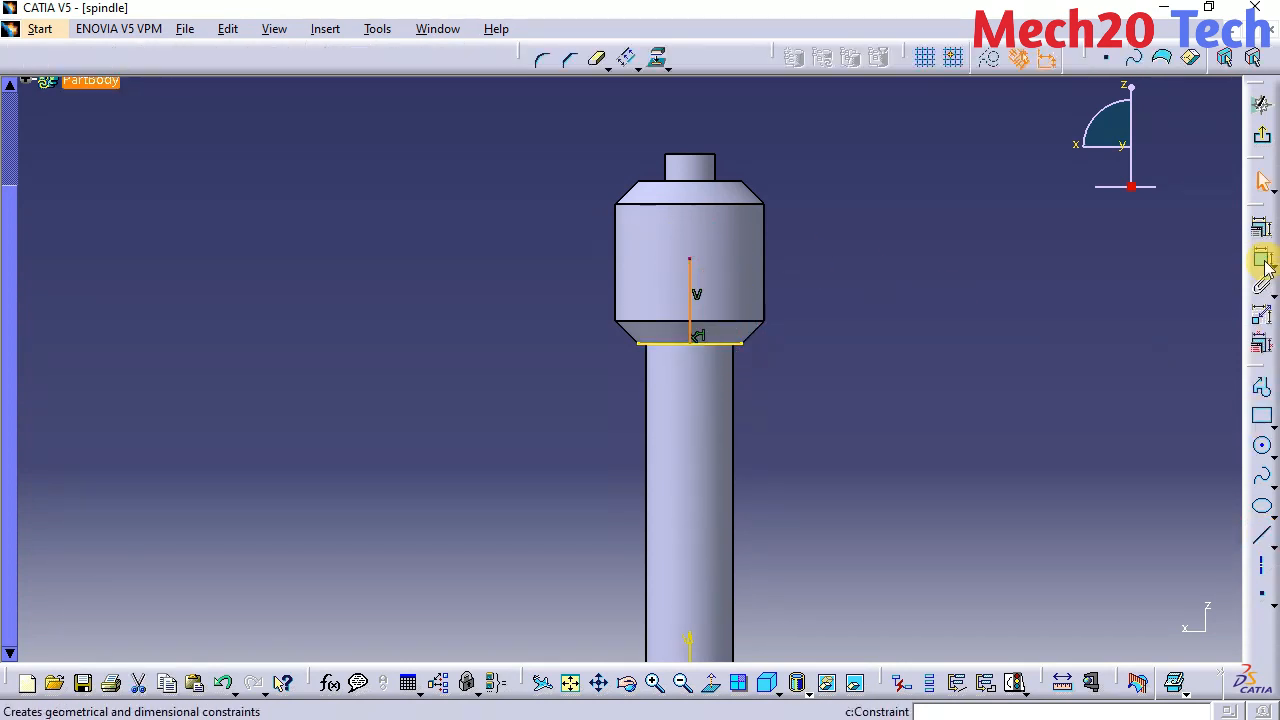
left_click(689, 295)
double_click(886, 294)
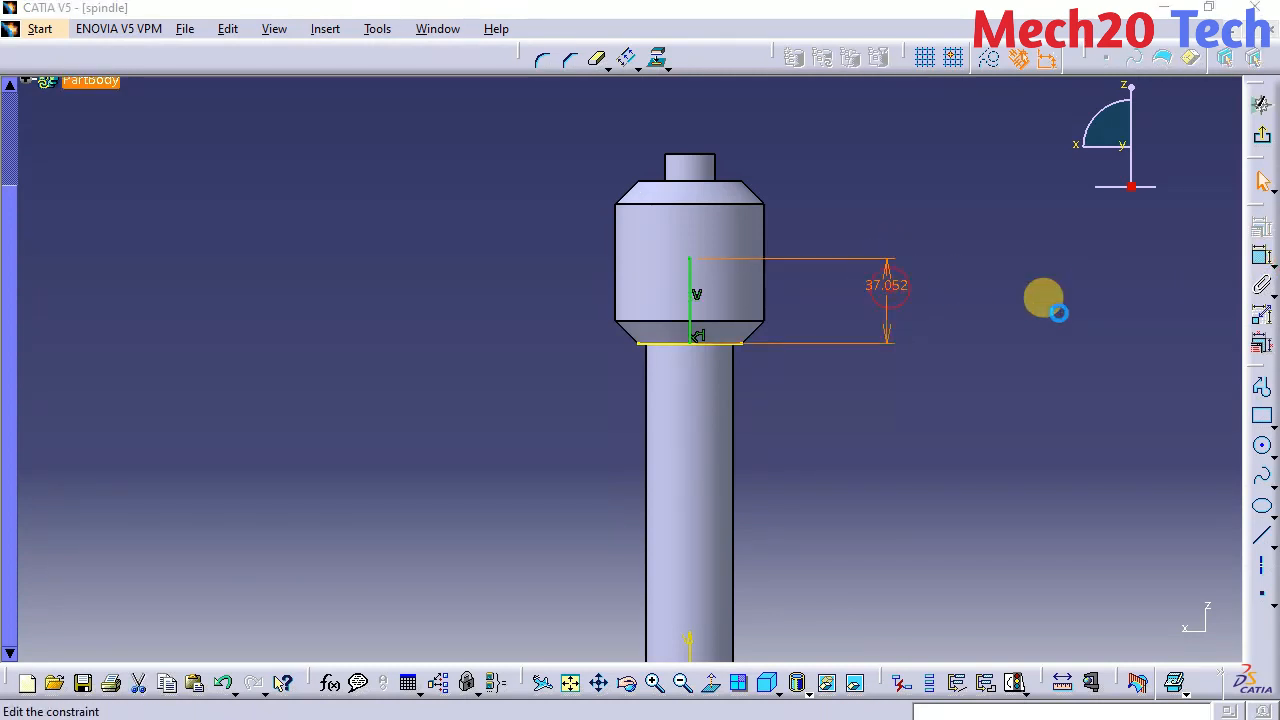
type("35")
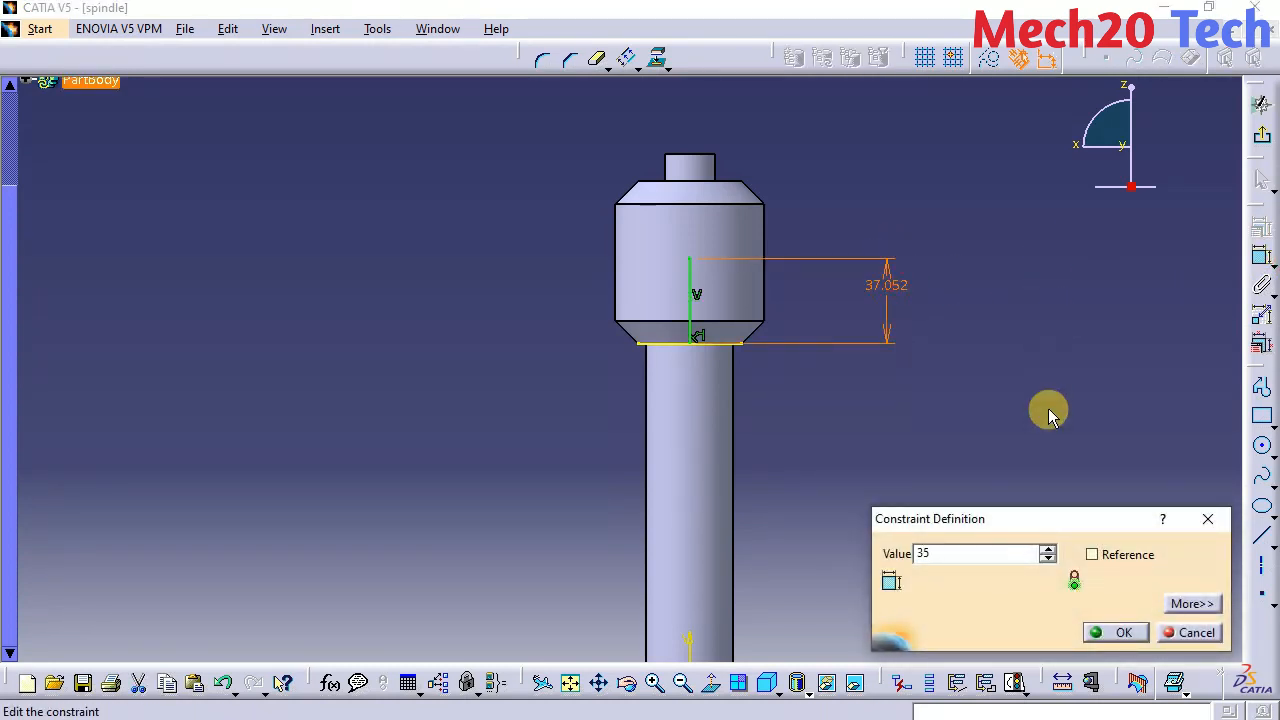
left_click(1112, 633)
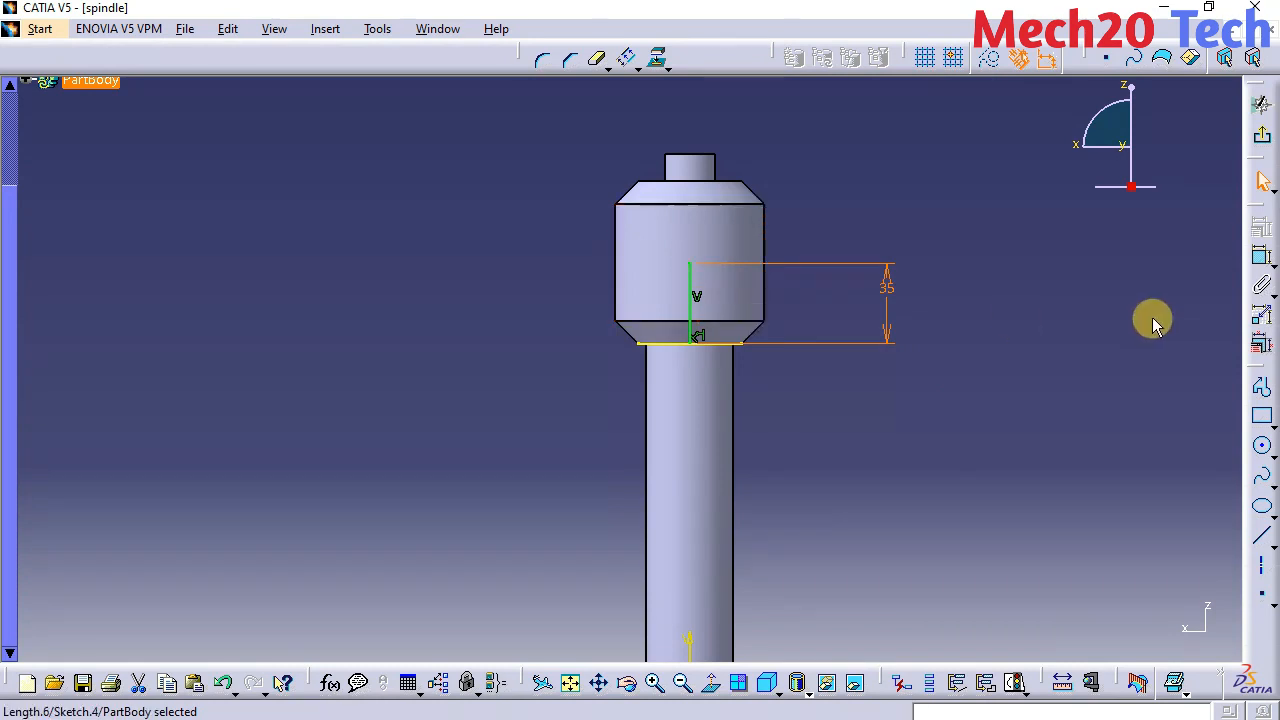
Step: Sketch a circle about 17 mm in diameter centred on the vertical line's upper endpoint
left_click(1263, 447)
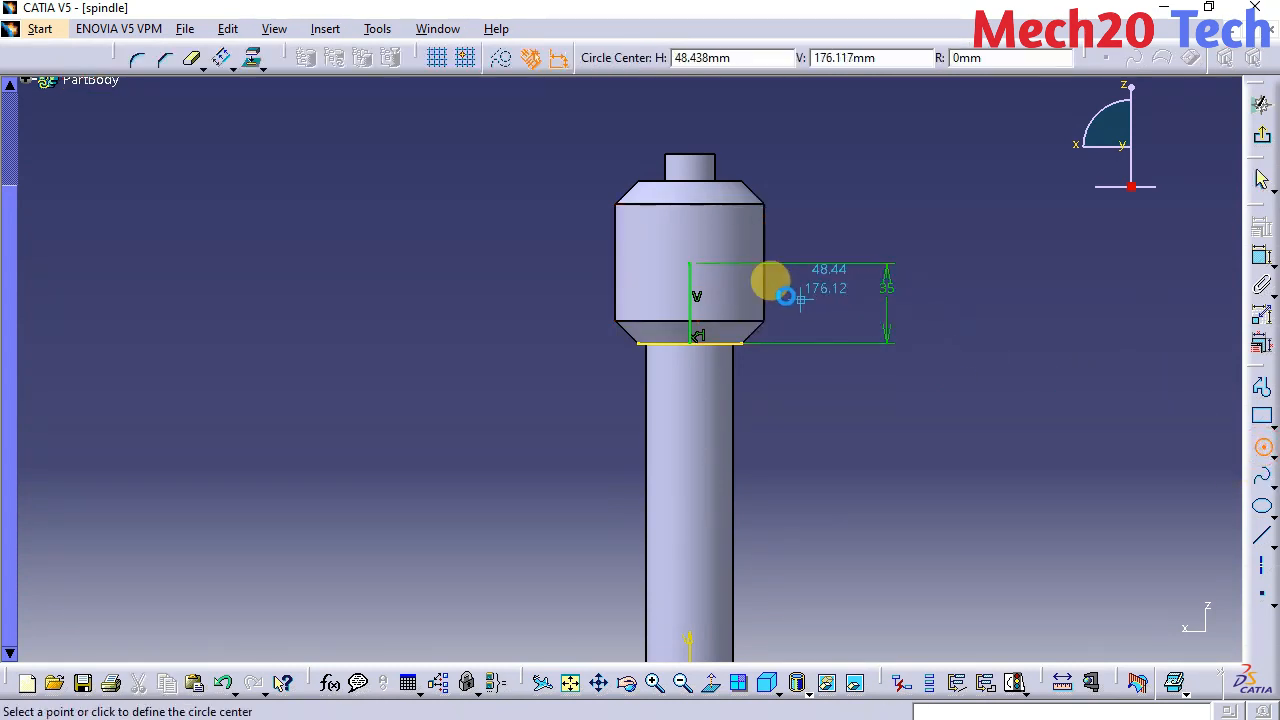
left_click(694, 264)
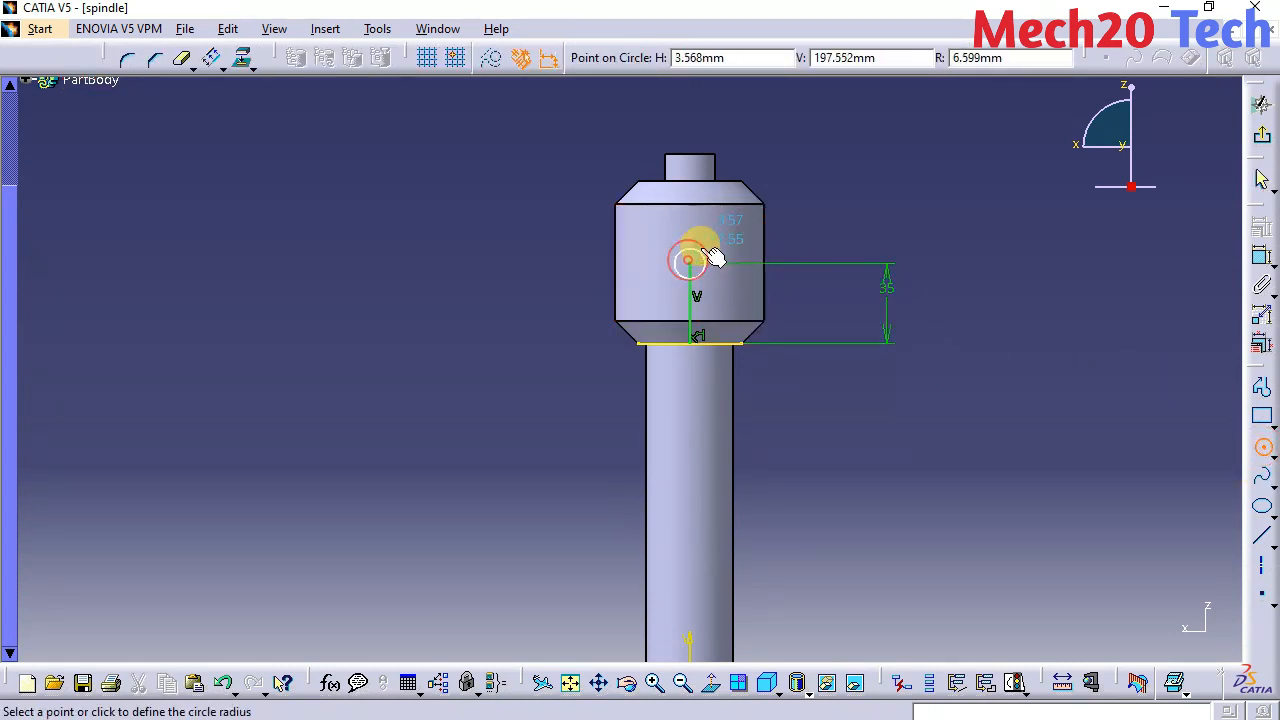
left_click(709, 262)
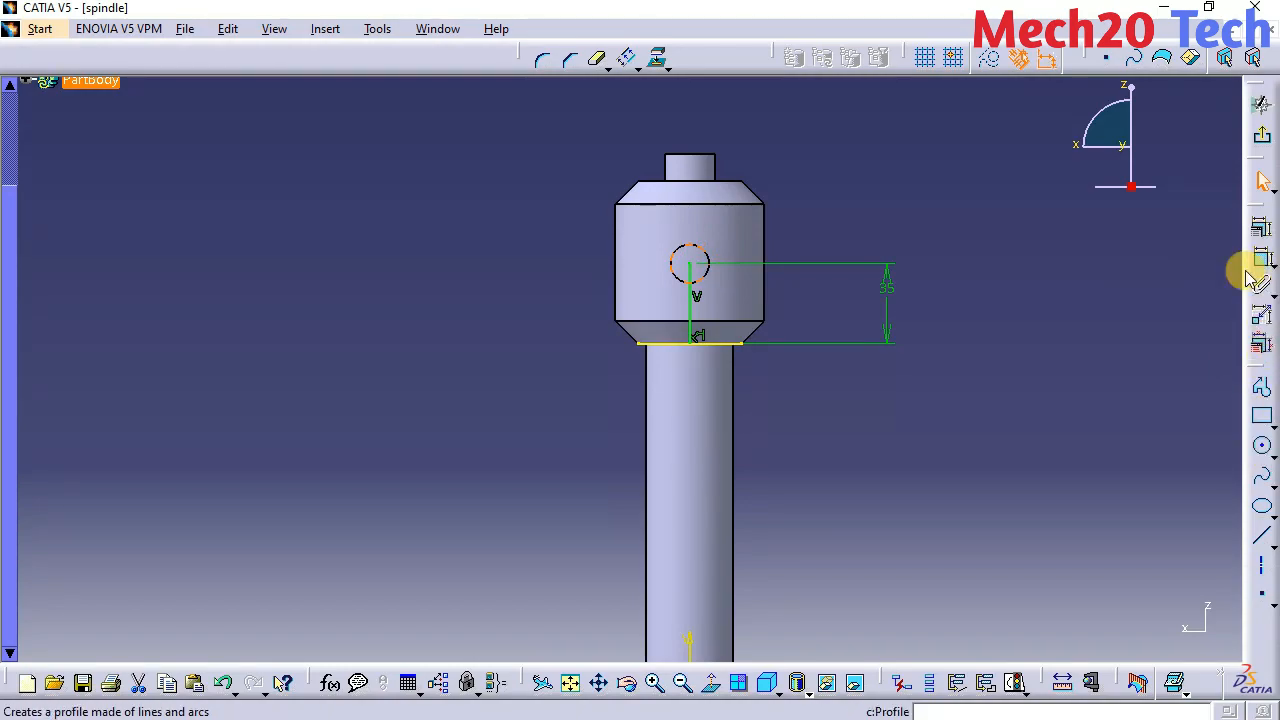
Step: Check the through hole's diameter in the reference drawing and dimension the circle's diameter to 12 mm
key("alt+Tab")
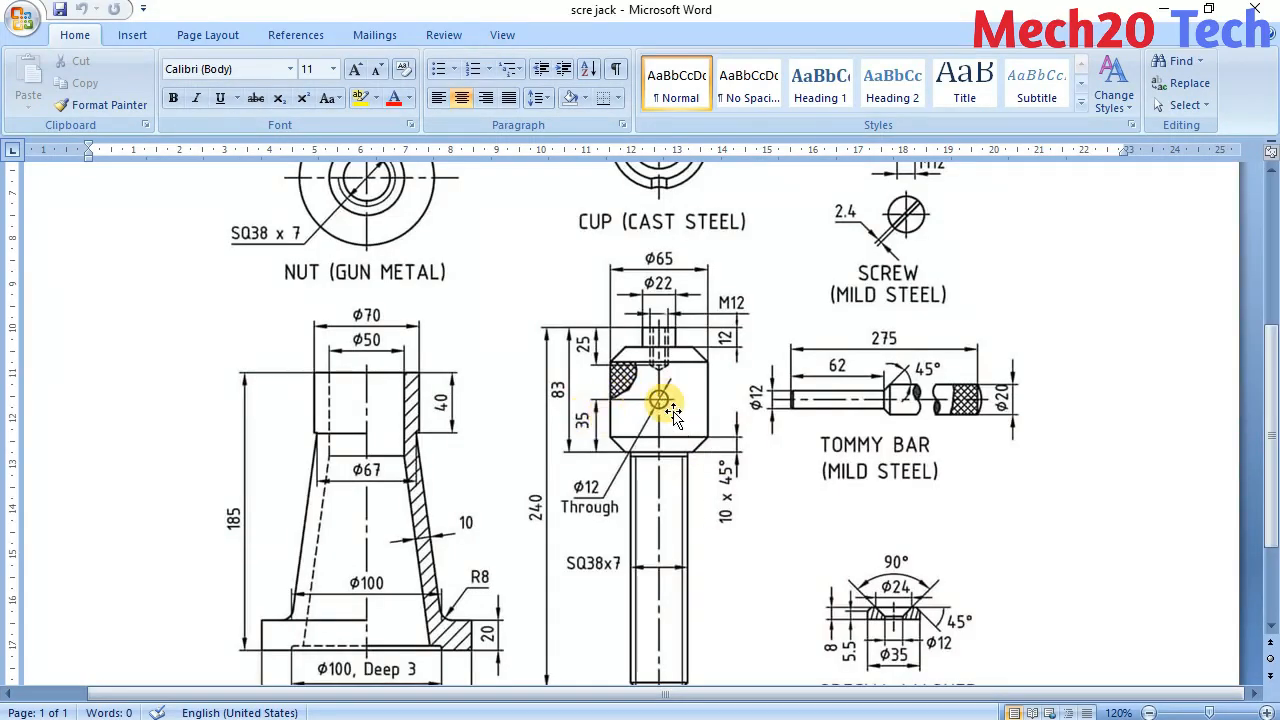
key("alt+Tab")
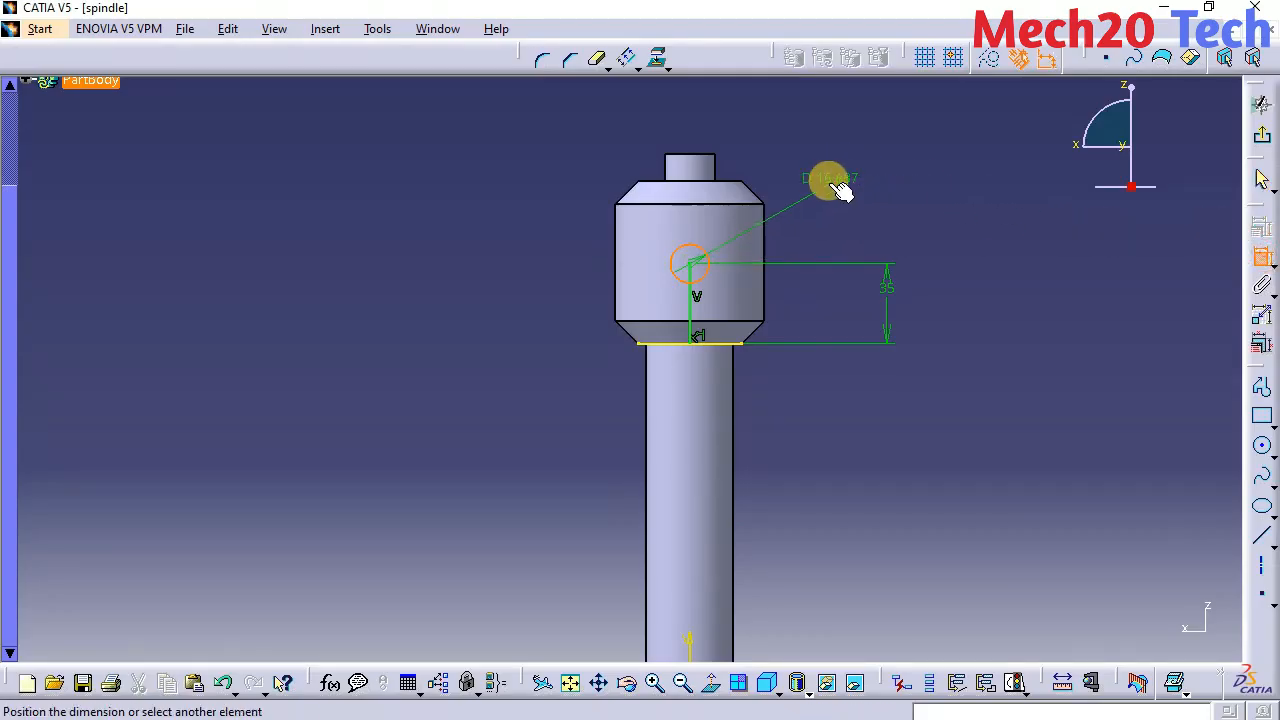
left_click(848, 175)
type("12")
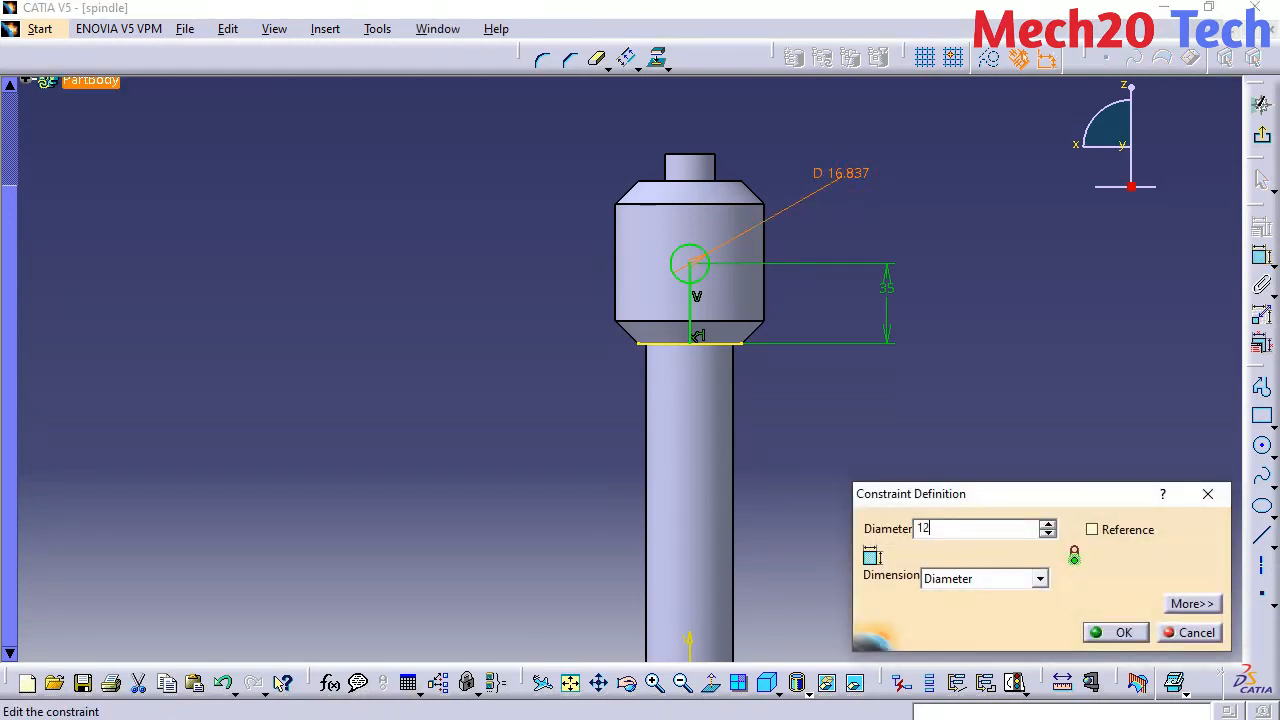
left_click(1114, 631)
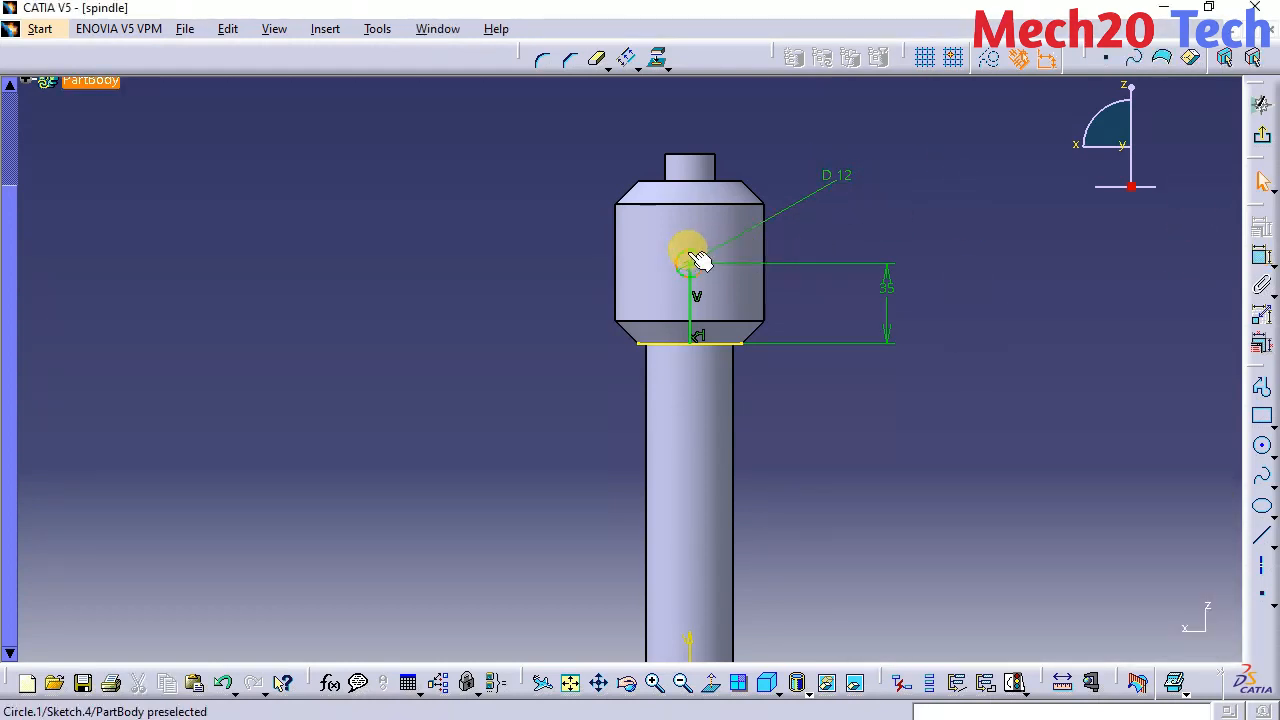
Step: Delete the vertical helper line and the projected lower edge of the head, and exit the sketch
left_click(691, 300)
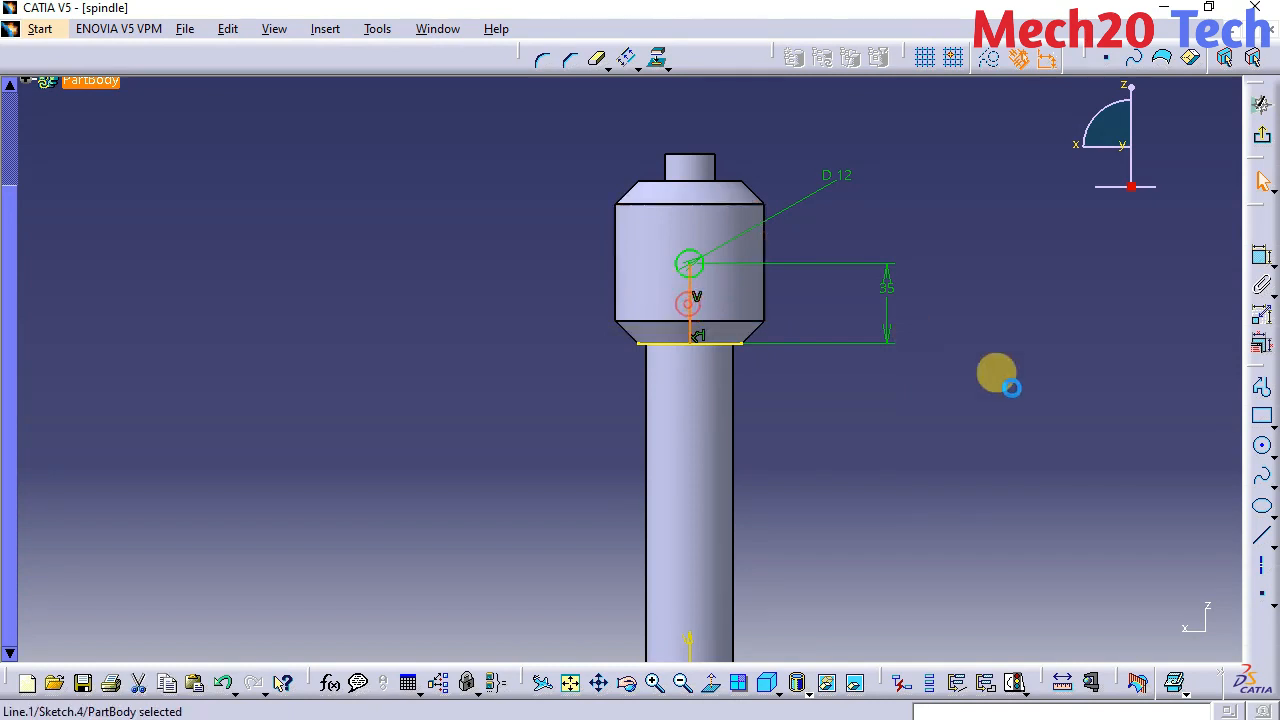
key("Delete")
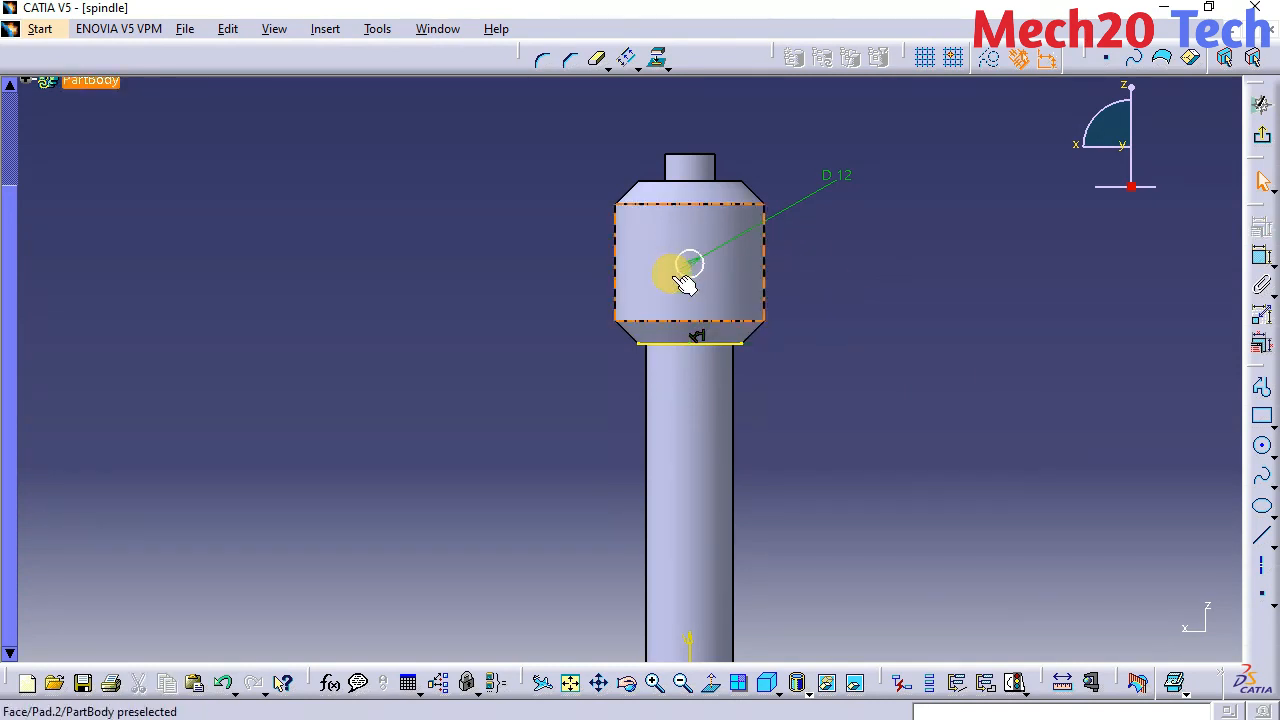
left_click(728, 346)
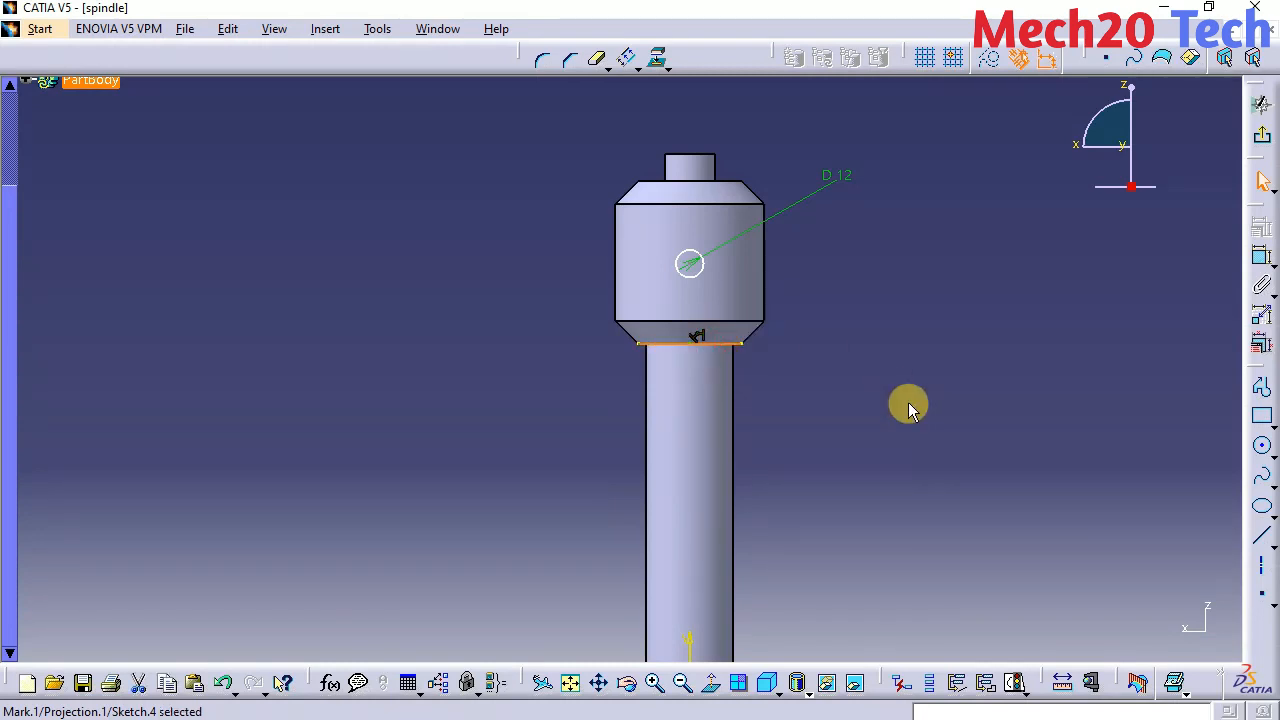
left_click(907, 402)
middle_click_drag(923, 343, 919, 381)
left_click(1260, 180)
left_click(1262, 135)
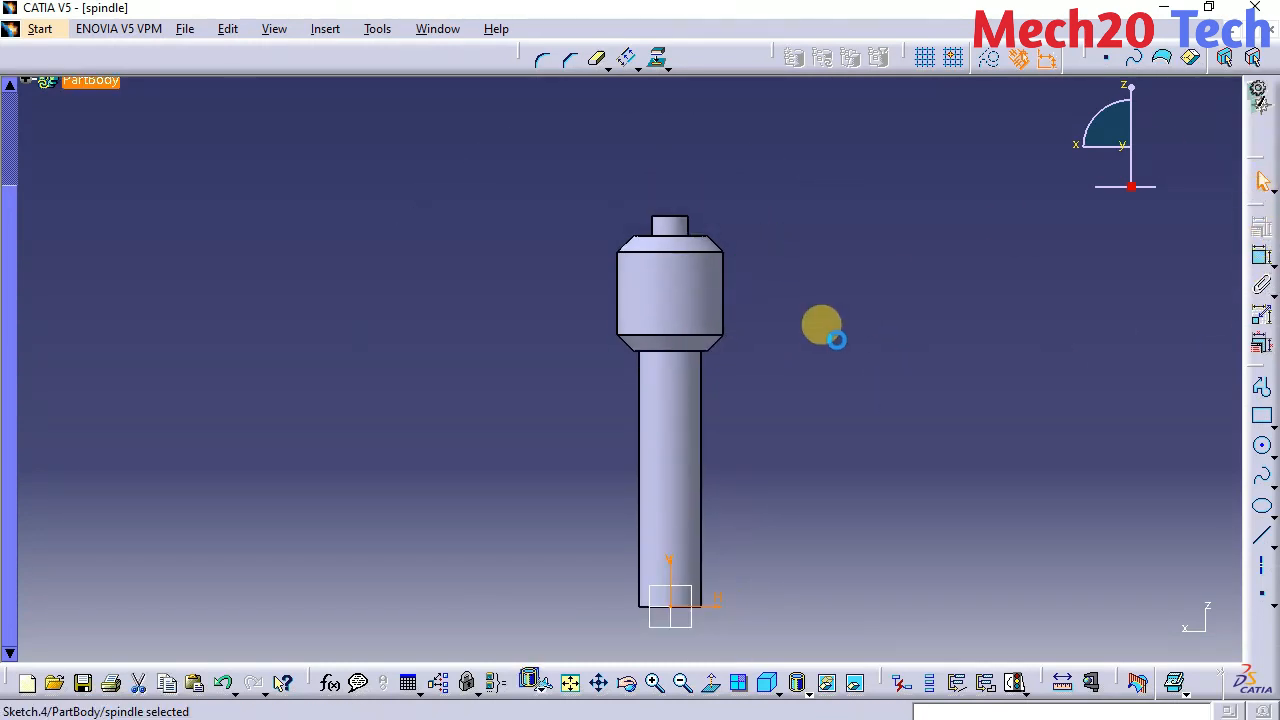
Step: Cut the circle through the head as a pocket with 40 mm depth and mirrored extent
left_click(1261, 403)
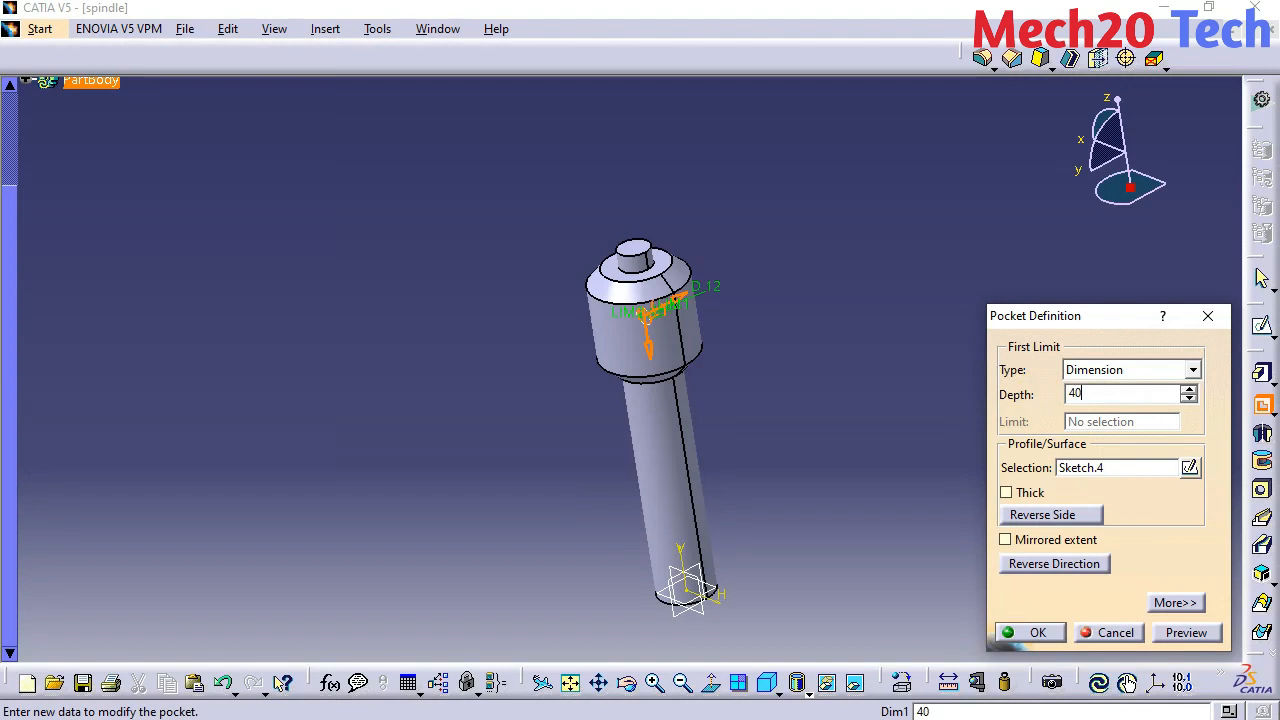
left_click(1006, 540)
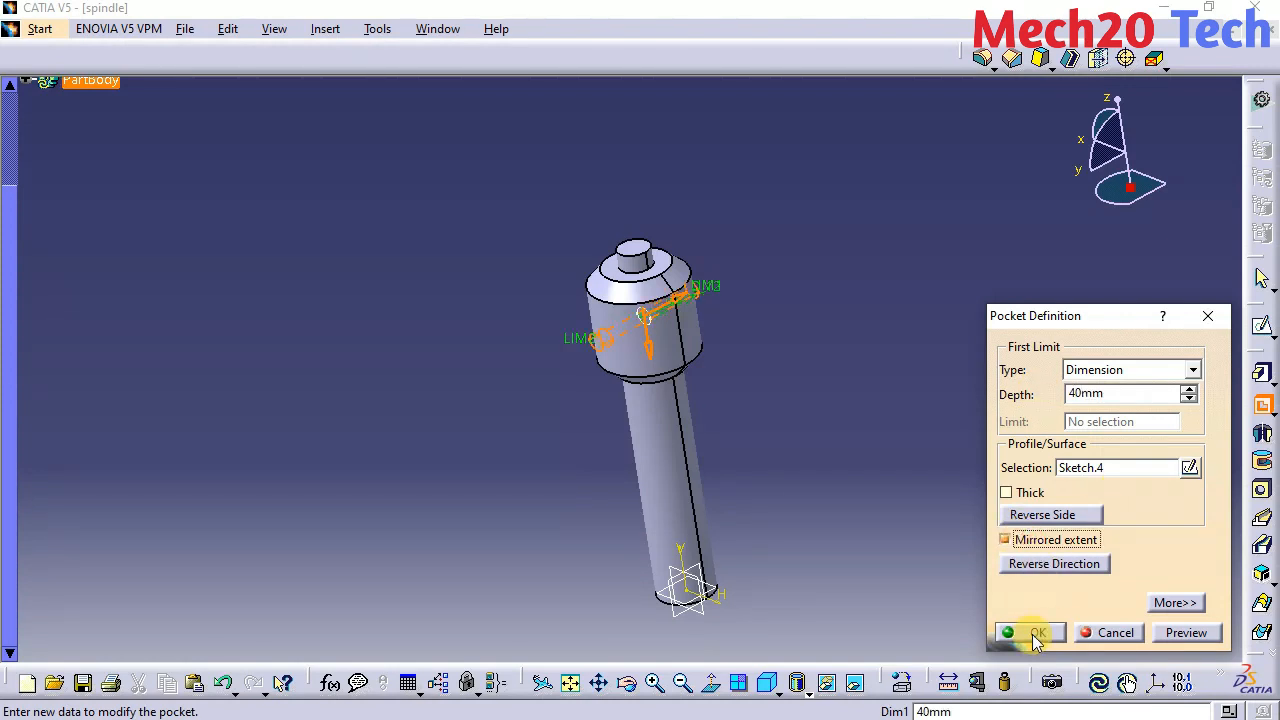
left_click(1010, 632)
Step: Start a sketch on the top face of the small cylindrical boss and draw a circle about 14 mm in diameter centred on the origin
middle_click_drag(815, 483, 909, 420)
middle_click_drag(541, 430, 545, 340)
middle_click_drag(840, 283, 754, 423)
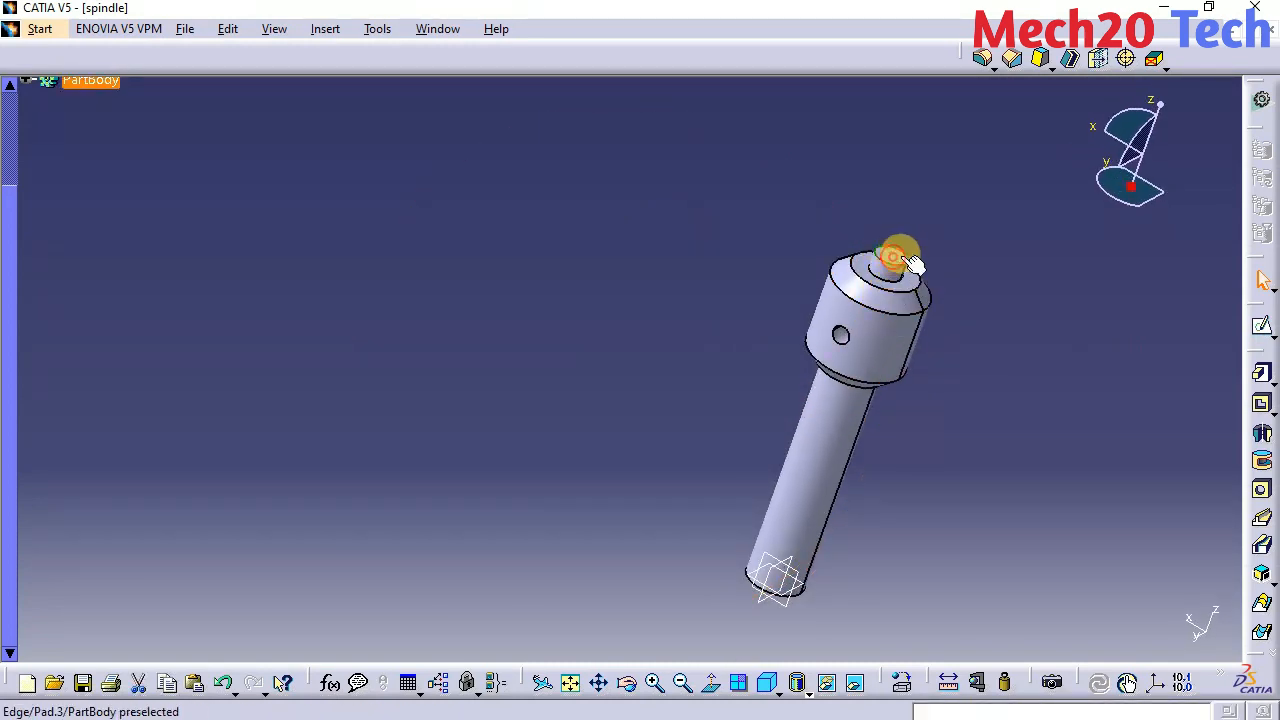
left_click(1262, 326)
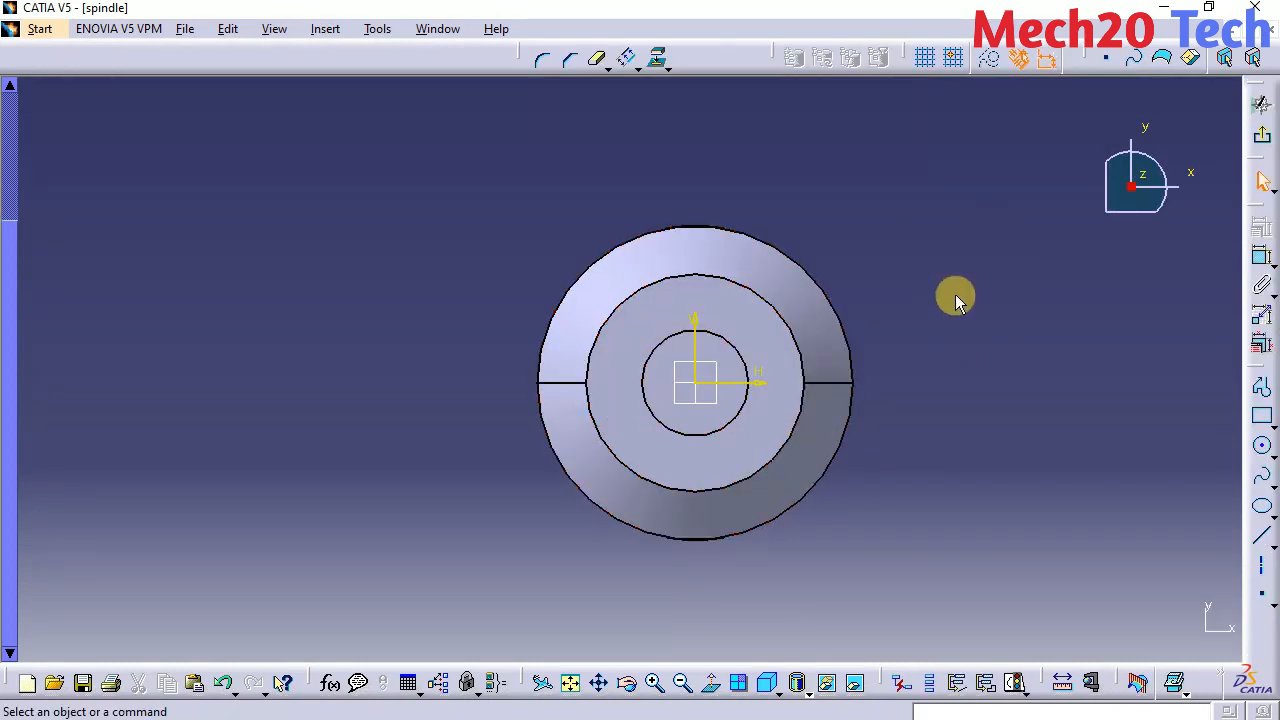
left_click(1262, 446)
left_click(698, 383)
left_click(722, 366)
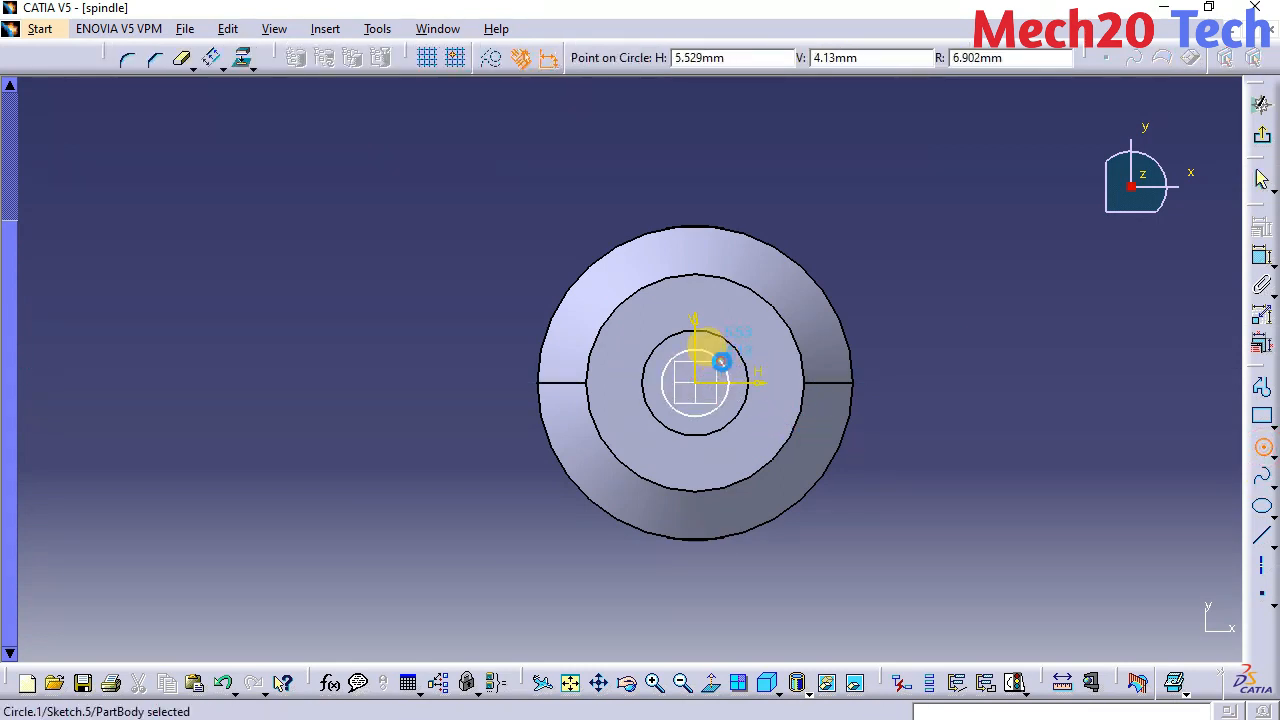
Step: Dimension the circle on the boss to a diameter of 12 mm and exit the sketch
left_click(828, 236)
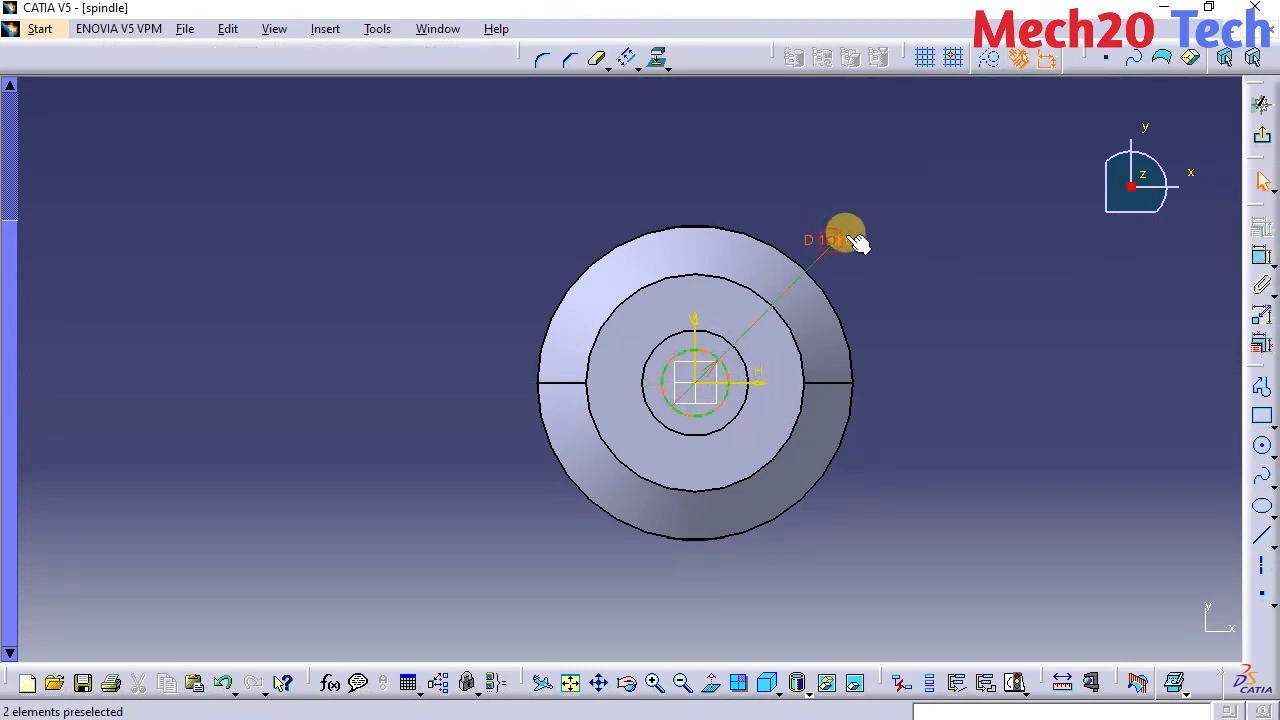
double_click(835, 232)
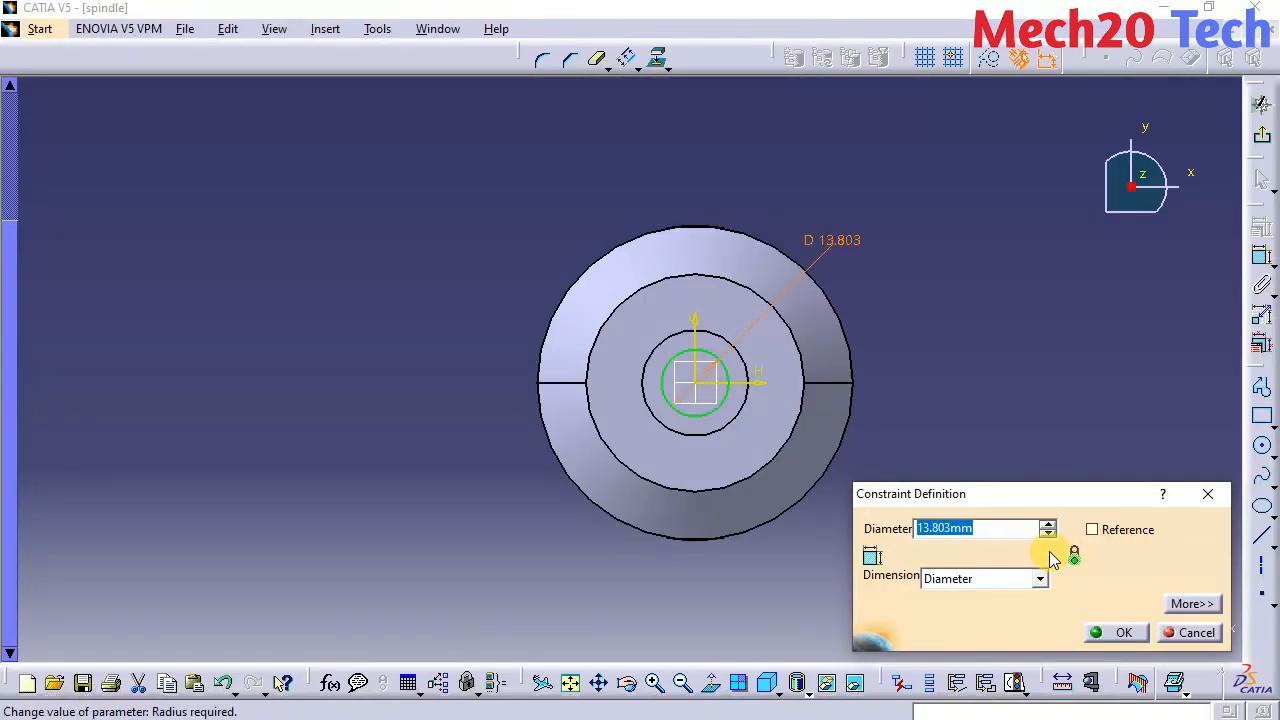
left_click(1112, 632)
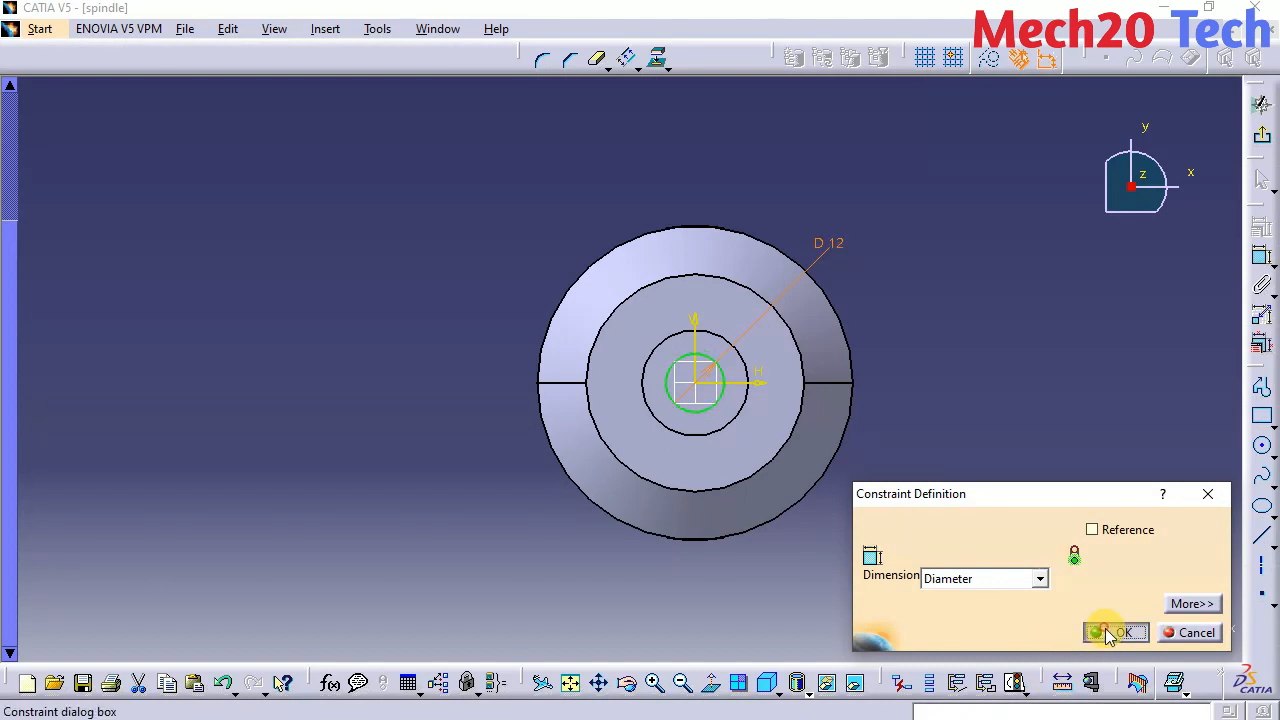
left_click(1262, 136)
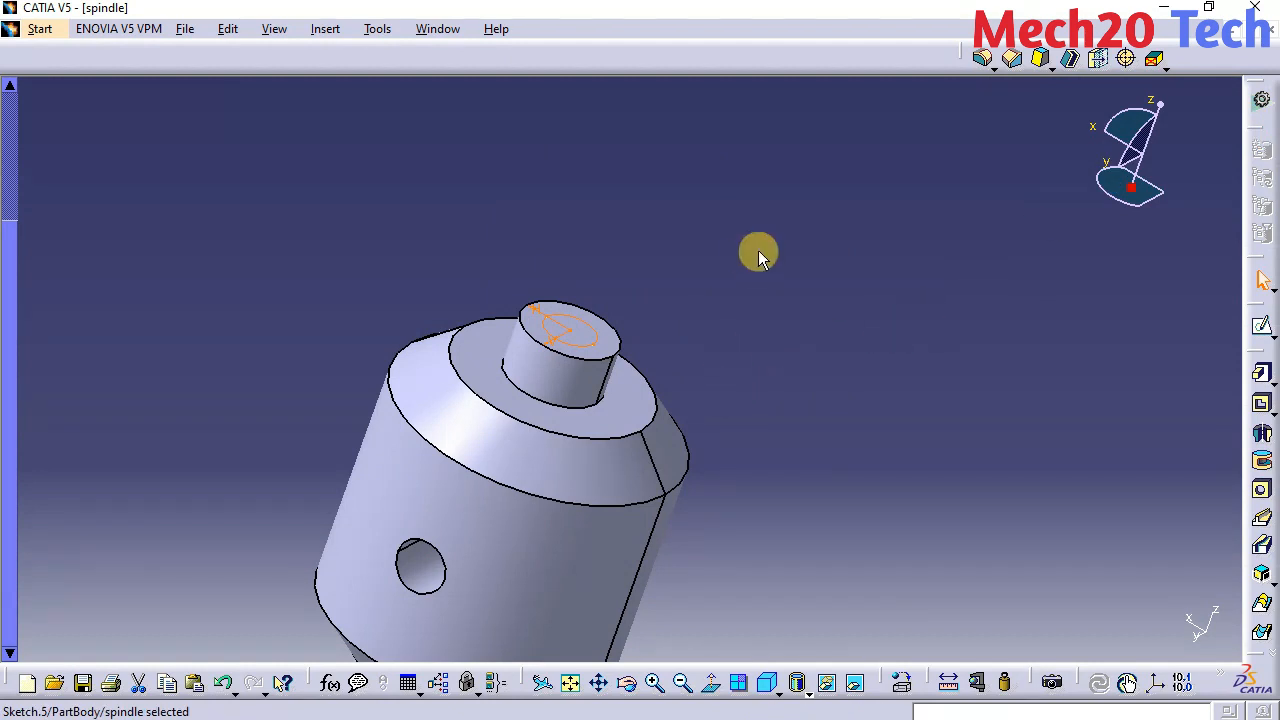
Step: Cut the 12 mm circle from the boss's top face down into the head as a 26 mm deep pocket
left_click(1263, 406)
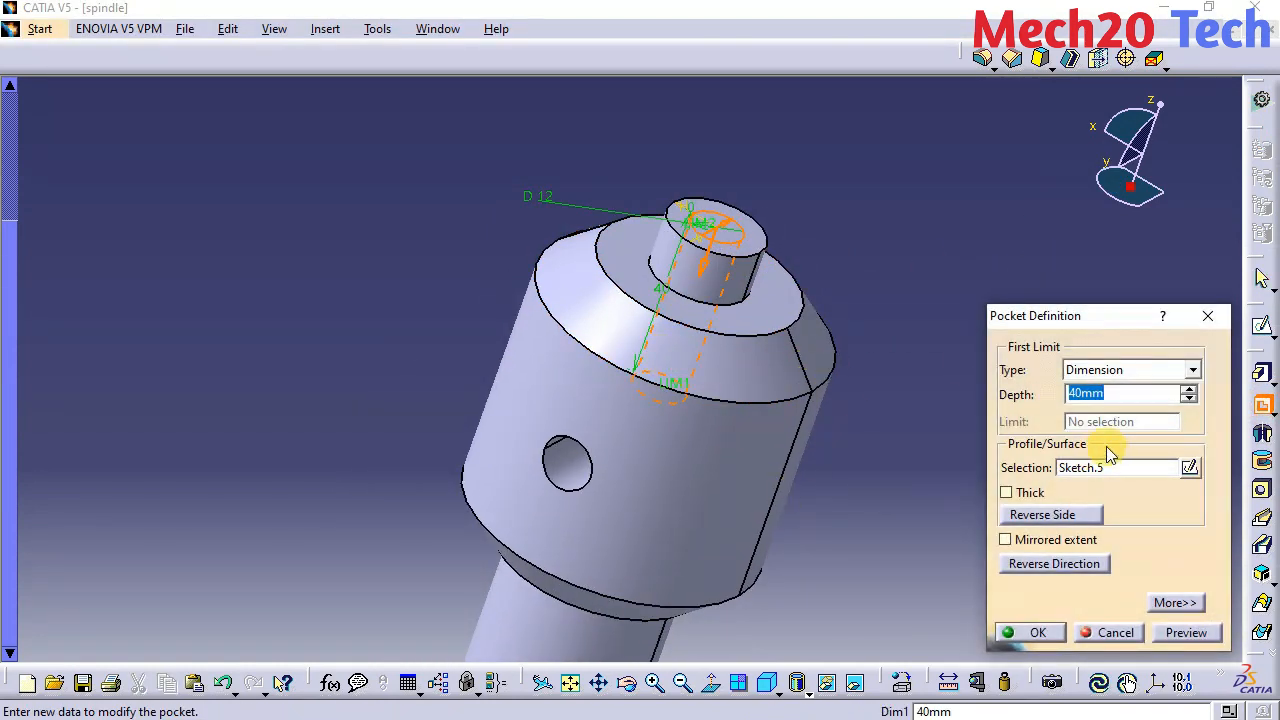
type("26")
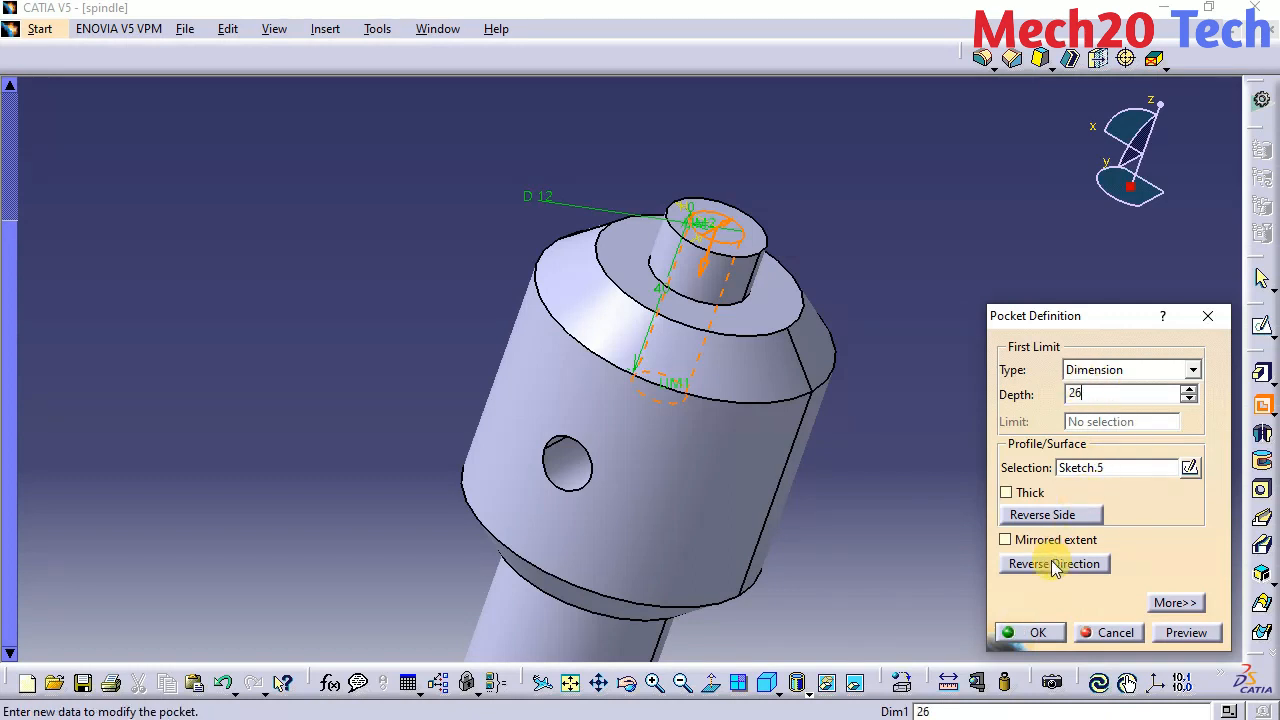
left_click(1040, 633)
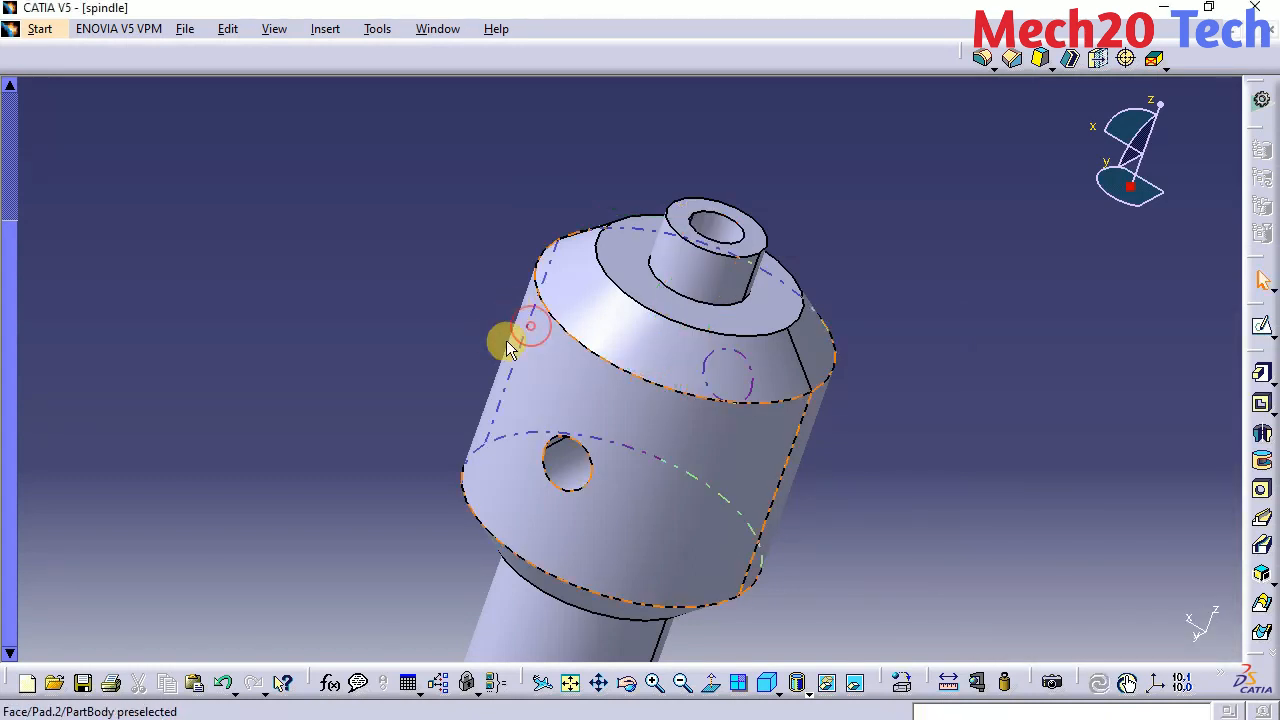
middle_click_drag(509, 337, 614, 329)
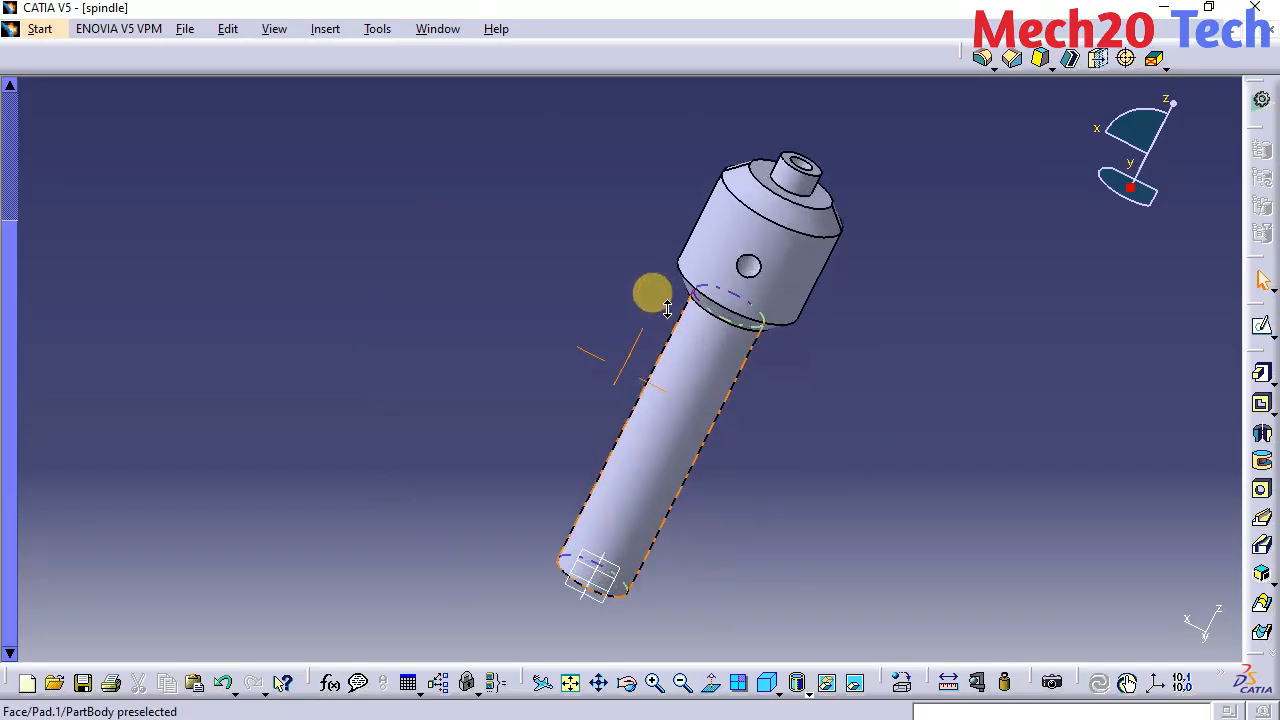
middle_click_drag(812, 365, 714, 349)
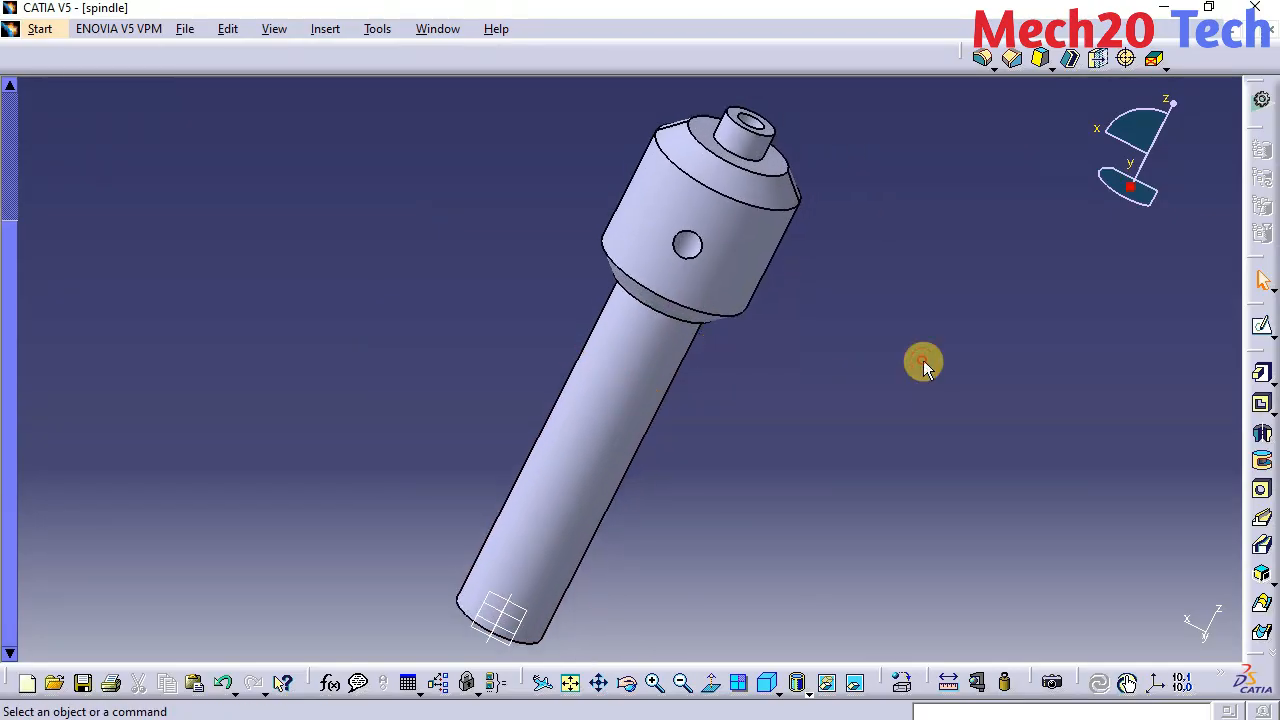